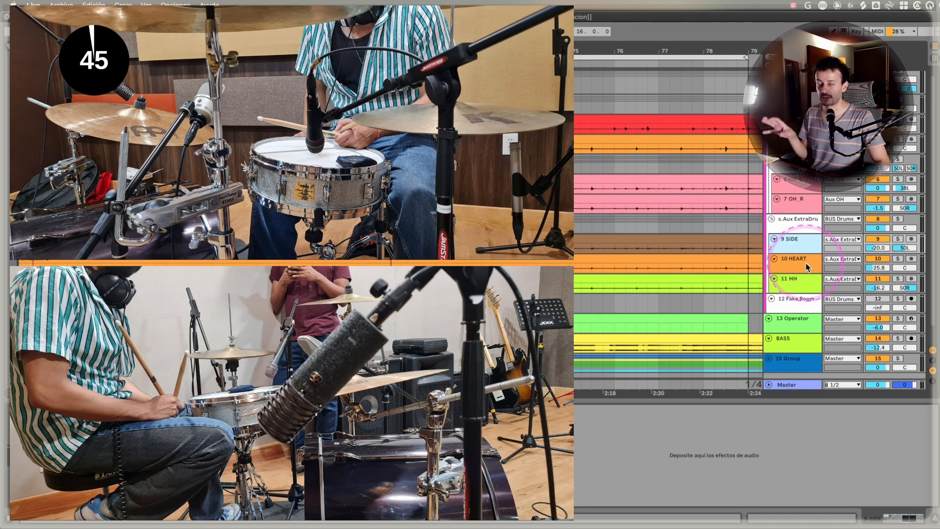
# Inspect the HEART and HH drum microphone tracks one after another.
pyautogui.click(800, 262)
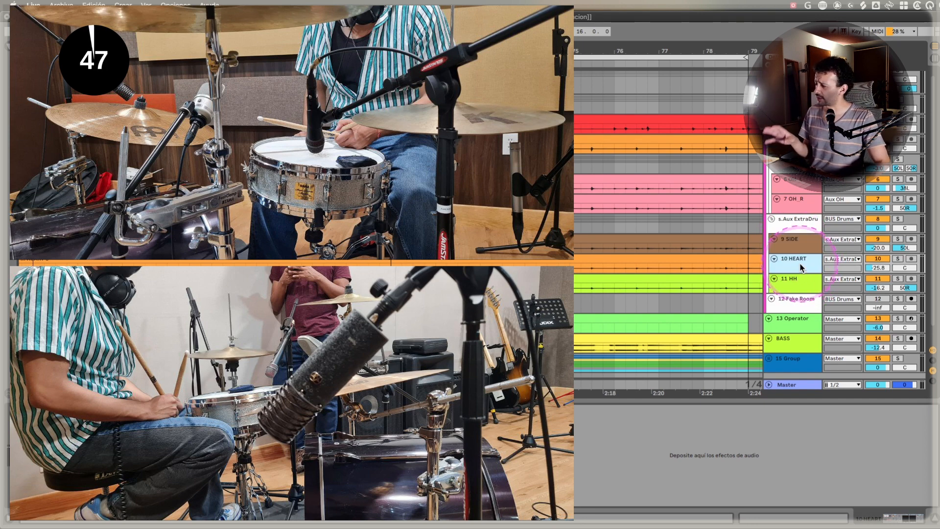
pyautogui.click(798, 281)
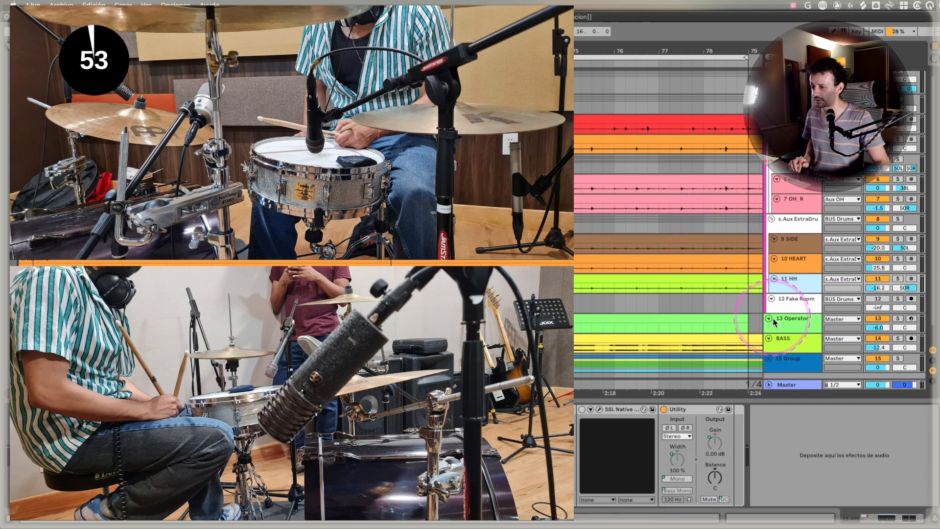
pyautogui.click(682, 274)
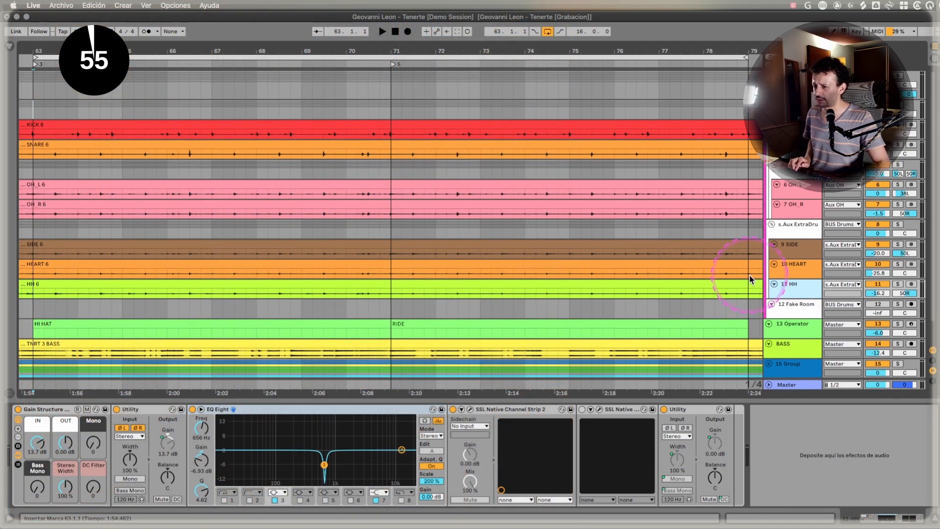
# Play the drum arrangement from bar 63 to hear the example section, and stop playback.
pyautogui.click(35, 112)
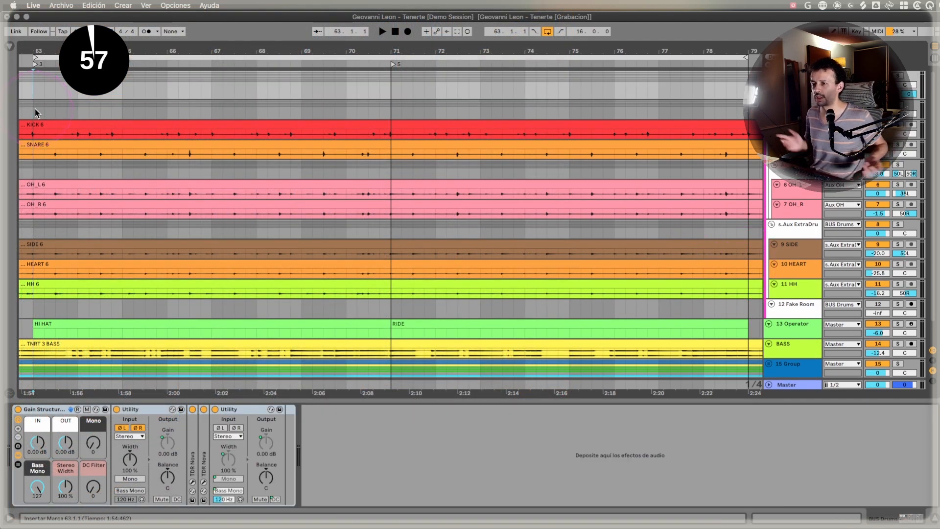
pyautogui.press('space')
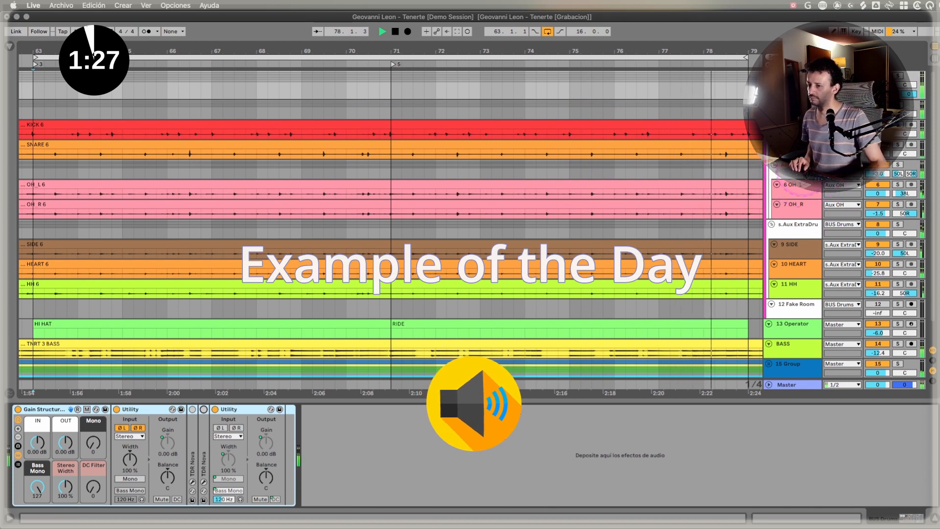
pyautogui.click(802, 170)
pyautogui.press('space')
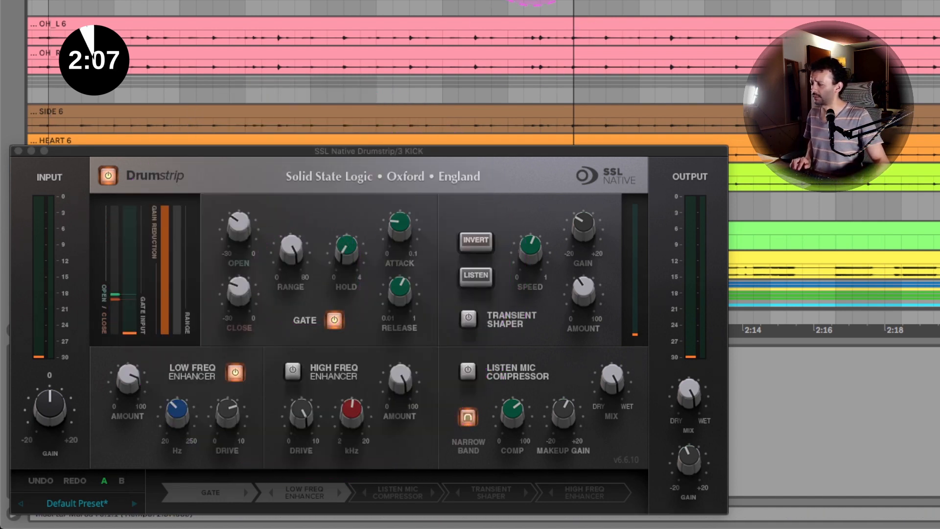
# Set the kick gate's attack to 0.00 s and its release to 0.01 s in the SSL Native Drumstrip.
pyautogui.click(108, 175)
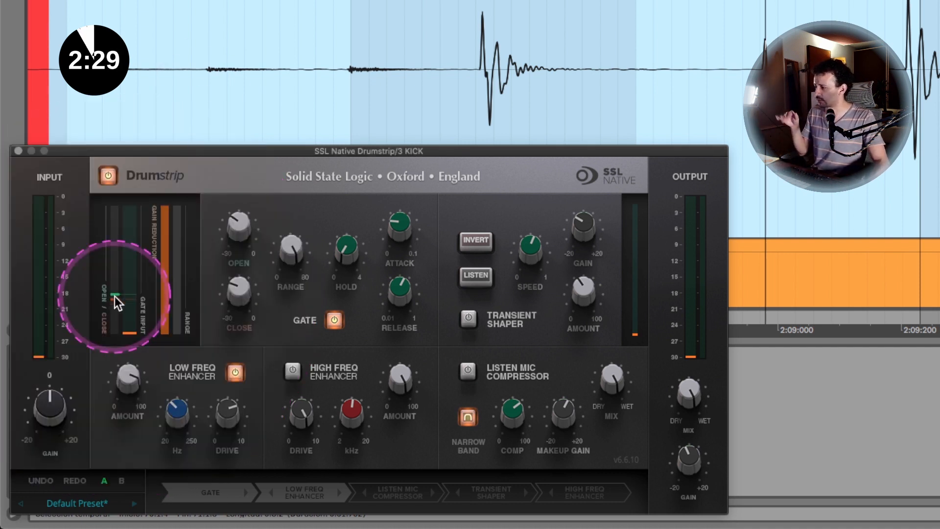
pyautogui.moveTo(248, 305)
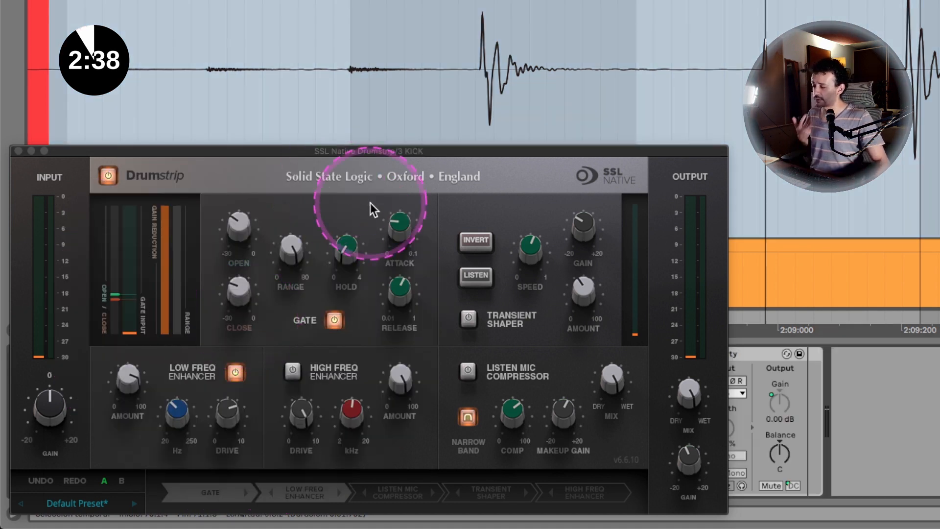
pyautogui.moveTo(404, 229)
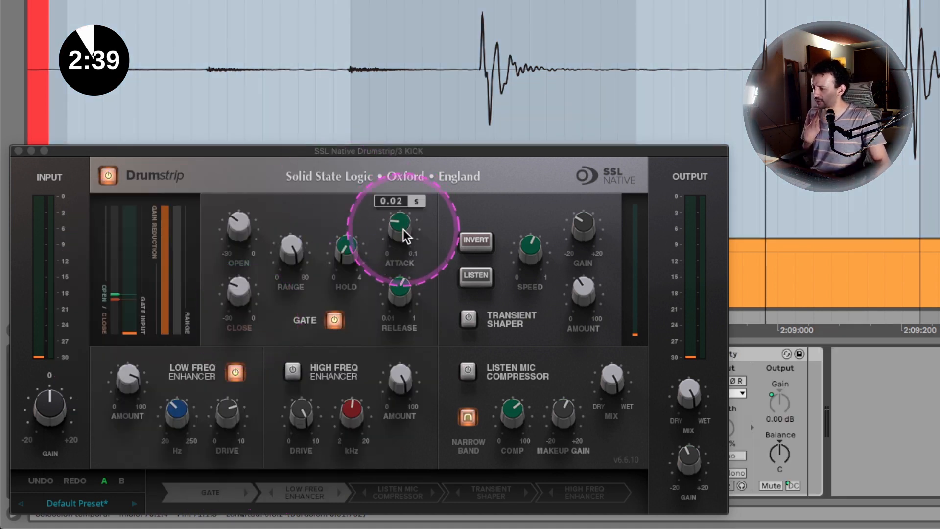
pyautogui.moveTo(407, 225); pyautogui.dragTo(396, 322)
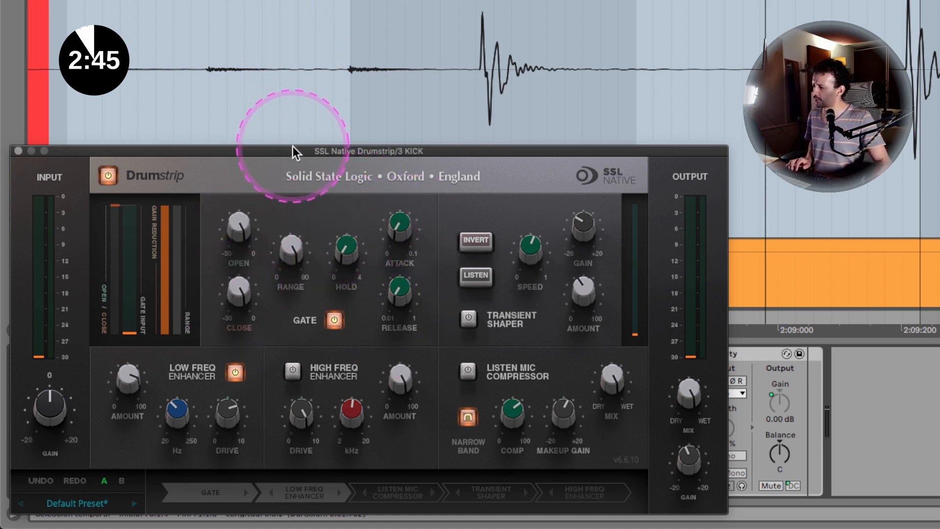
# Try extreme open and close thresholds on the kick's gate, including a close threshold of -30.0 dB.
pyautogui.moveTo(235, 221); pyautogui.dragTo(235, 230)
pyautogui.click(68, 47)
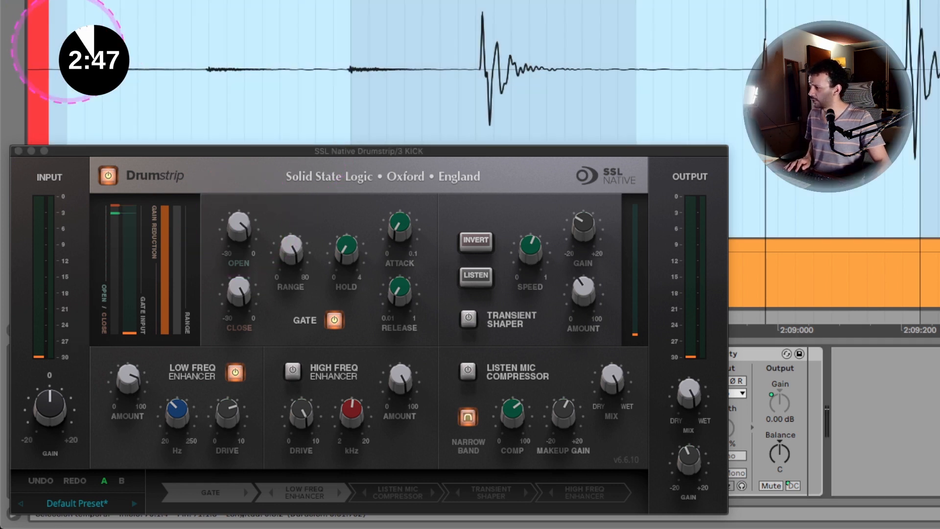
pyautogui.moveTo(67, 47); pyautogui.dragTo(939, 29)
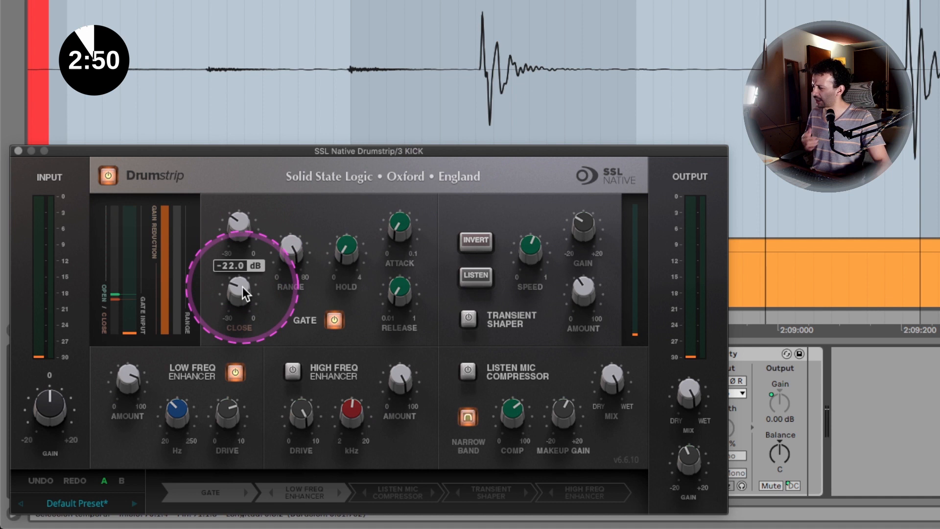
pyautogui.moveTo(242, 287); pyautogui.dragTo(231, 346)
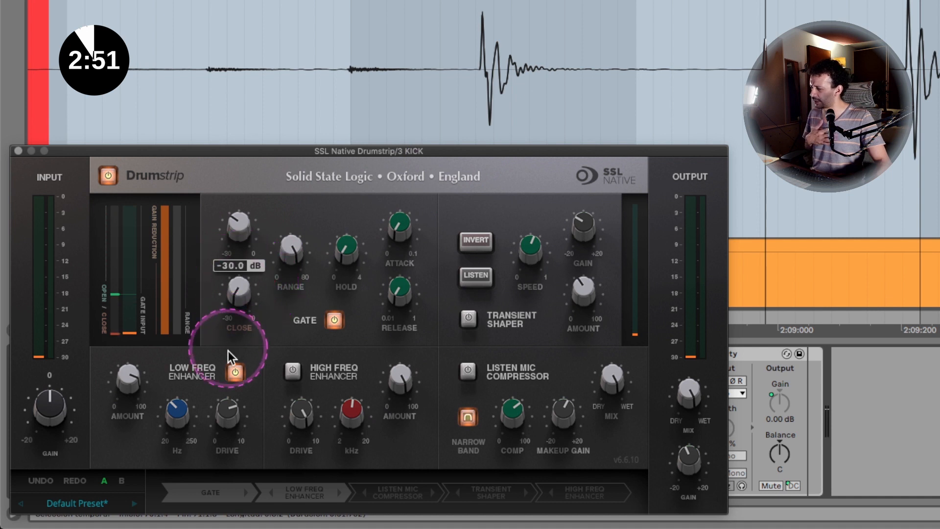
pyautogui.moveTo(234, 221); pyautogui.dragTo(224, 361)
pyautogui.moveTo(231, 312); pyautogui.dragTo(219, 209)
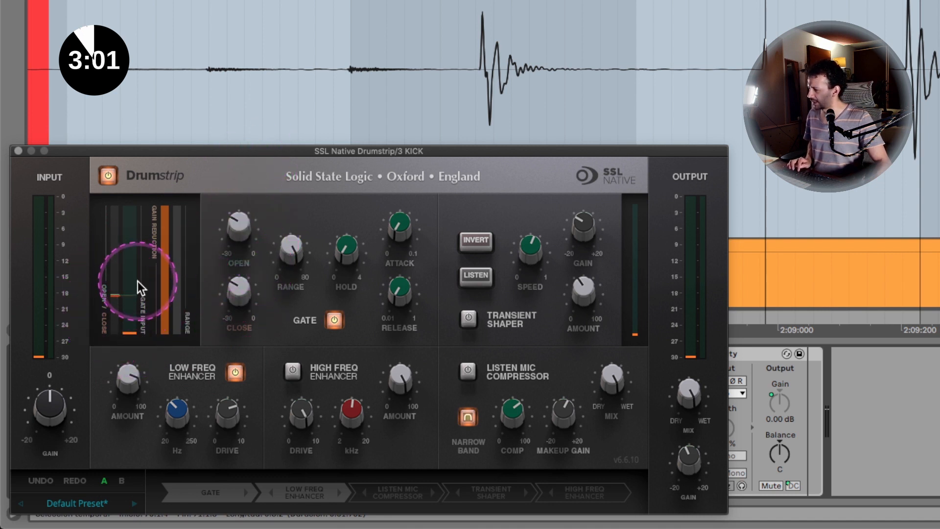
# Lower the gate's open threshold while looping the kick passage so that the kick hits open the gate.
pyautogui.moveTo(238, 229)
pyautogui.mouseDown()
pyautogui.moveTo(260, 117)
pyautogui.moveTo(240, 304)
pyautogui.moveTo(240, 227)
pyautogui.mouseUp()
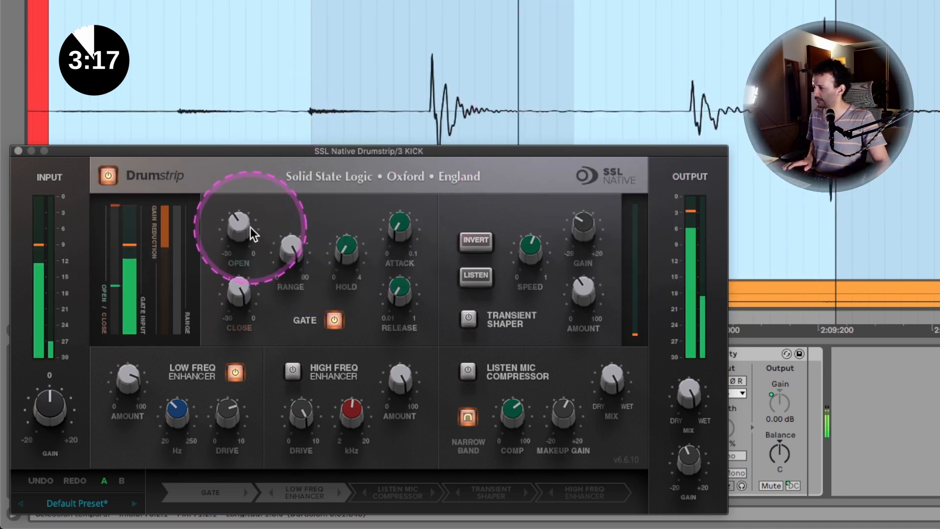
pyautogui.moveTo(242, 225)
pyautogui.mouseDown()
pyautogui.moveTo(242, 234)
pyautogui.moveTo(239, 222)
pyautogui.mouseUp()
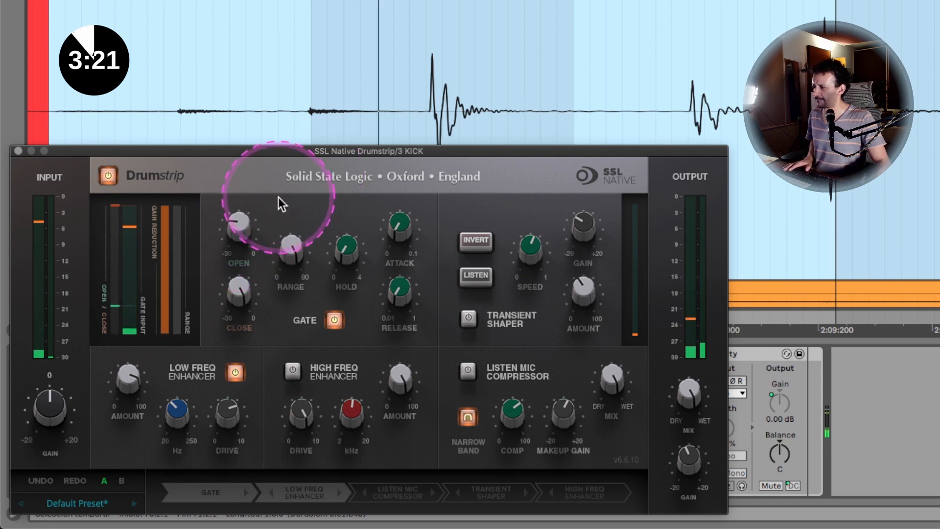
pyautogui.moveTo(242, 228); pyautogui.dragTo(239, 230)
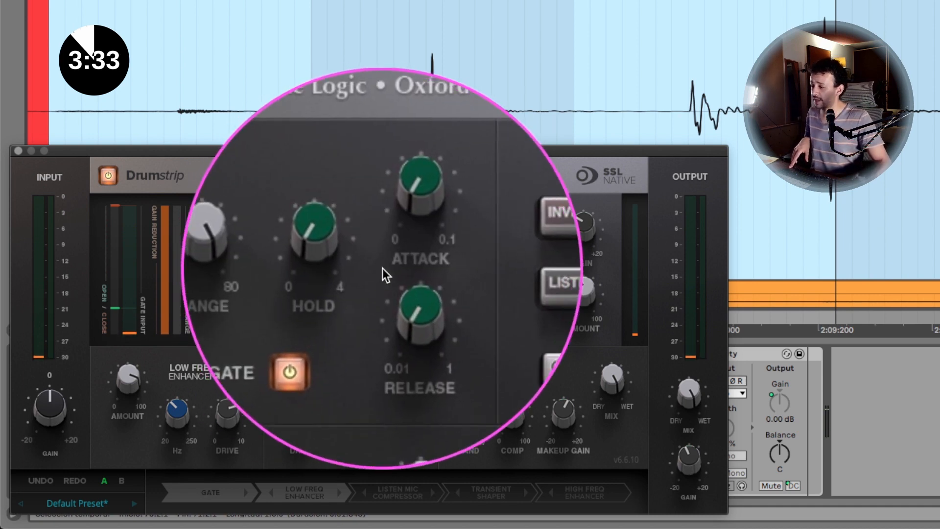
# Raise the gate's release to 0.18 s, judging it against the decay of selected kick hits during playback.
pyautogui.moveTo(399, 293)
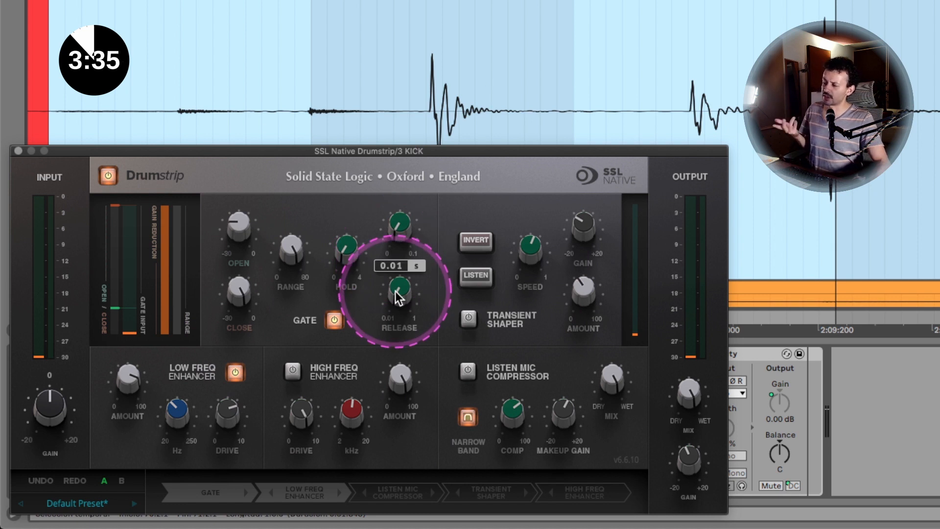
pyautogui.moveTo(426, 93); pyautogui.dragTo(508, 99)
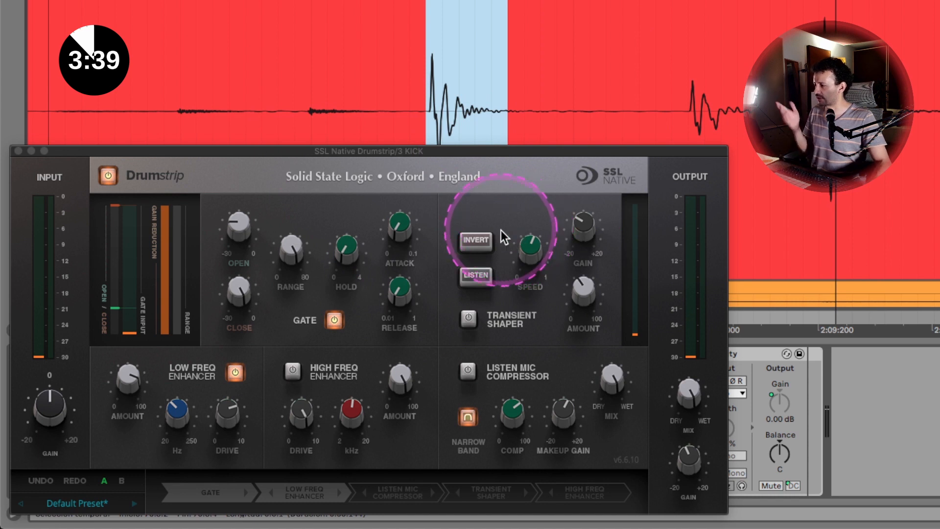
pyautogui.moveTo(403, 289); pyautogui.dragTo(403, 288)
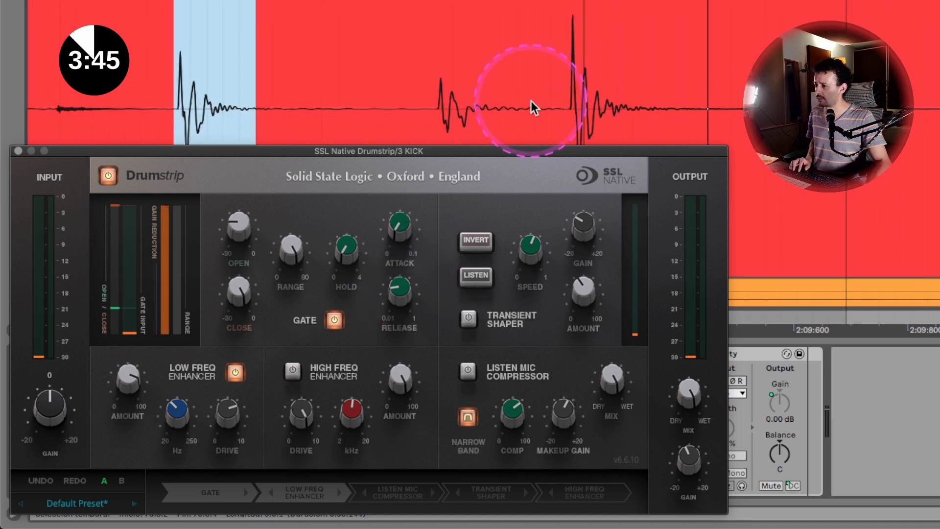
pyautogui.moveTo(563, 101); pyautogui.dragTo(698, 103)
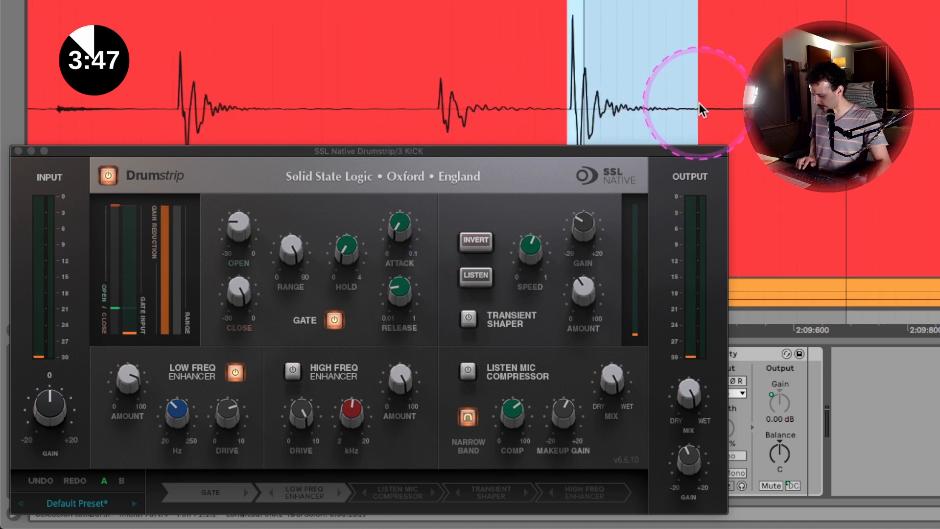
pyautogui.click(483, 207)
pyautogui.click(399, 287)
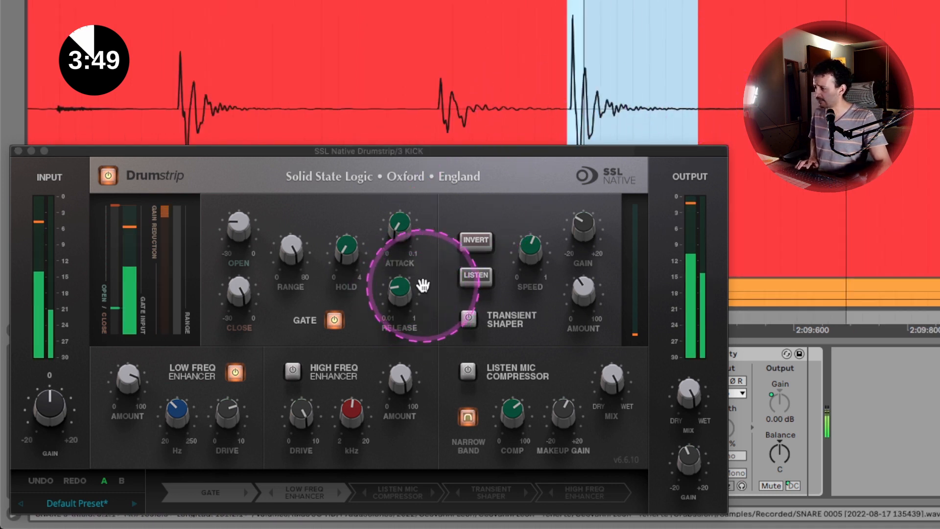
pyautogui.click(397, 293)
pyautogui.press('space')
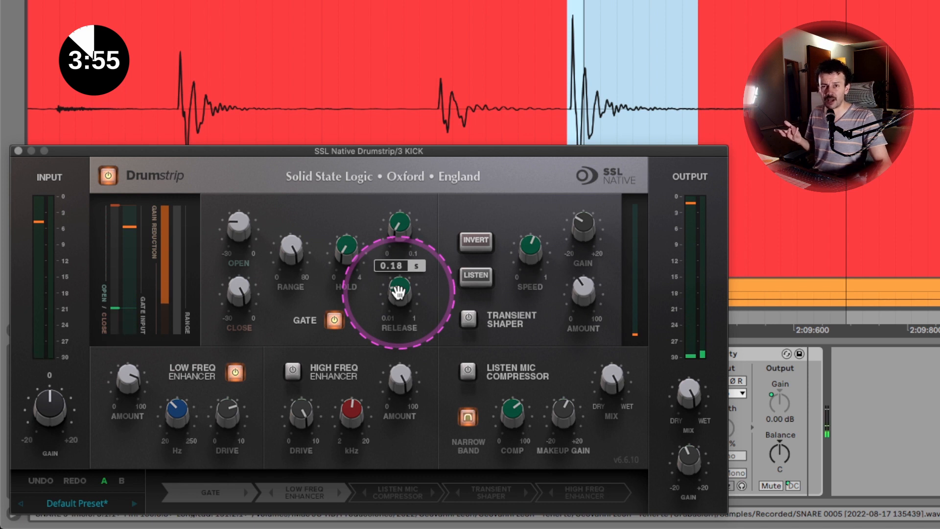
# Fine-tune the gate's release to 0.17 s and compare the kick with Drumstrip bypassed and enabled.
pyautogui.moveTo(397, 293); pyautogui.dragTo(401, 304)
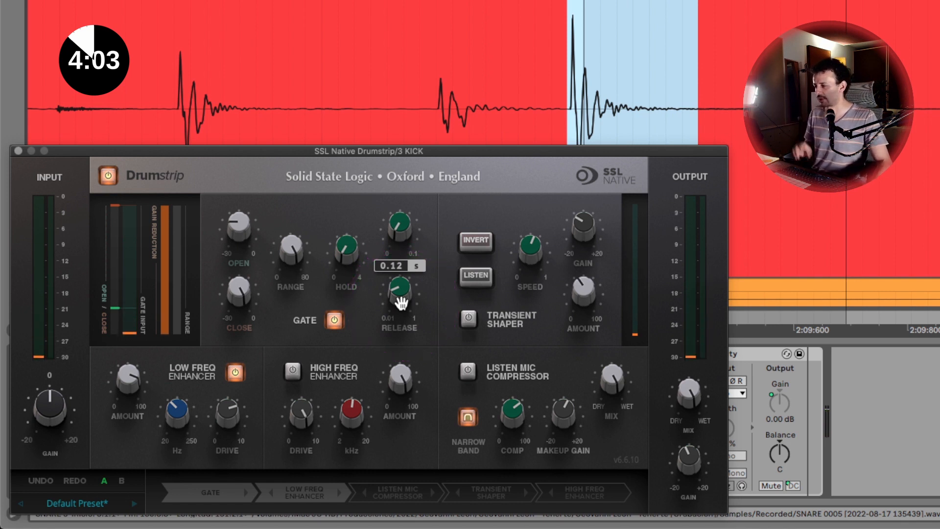
pyautogui.moveTo(400, 303); pyautogui.dragTo(400, 293)
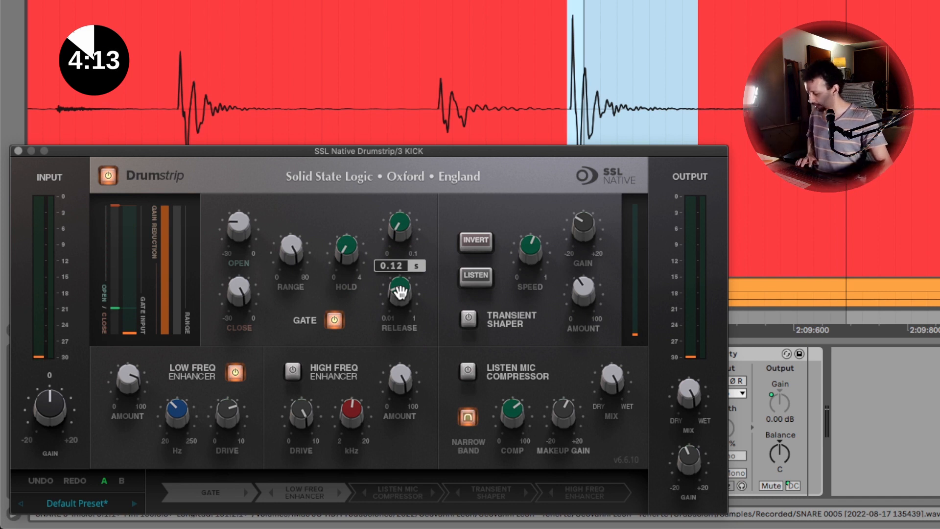
pyautogui.moveTo(401, 293); pyautogui.dragTo(400, 291)
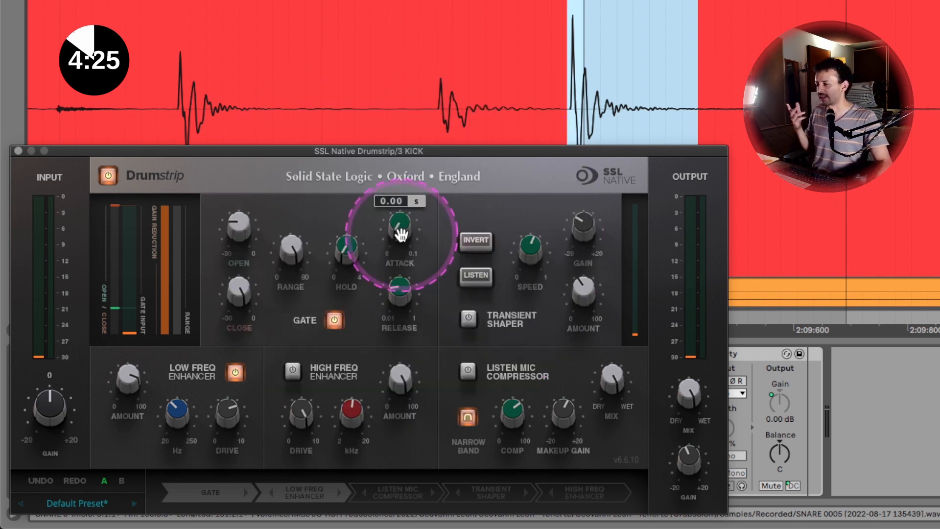
pyautogui.moveTo(400, 234)
pyautogui.mouseDown()
pyautogui.moveTo(395, 210)
pyautogui.moveTo(400, 234)
pyautogui.mouseUp()
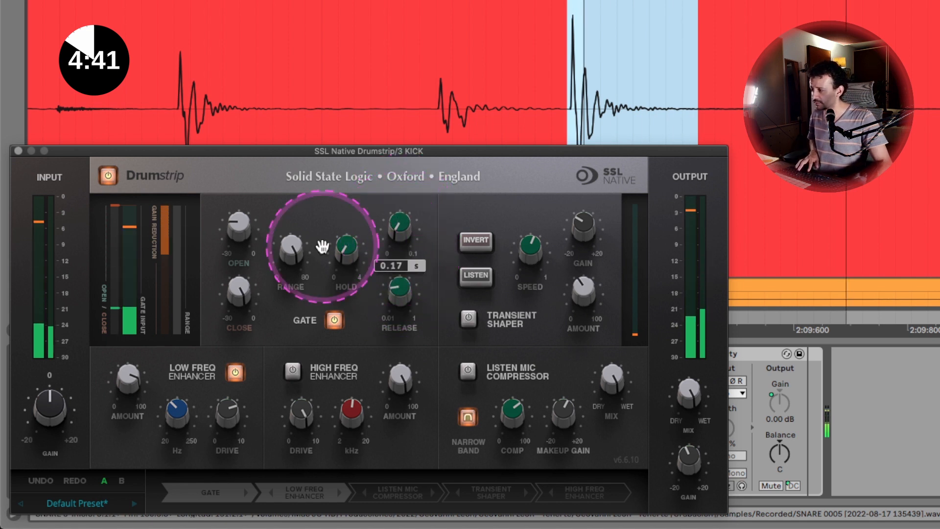
pyautogui.click(109, 176)
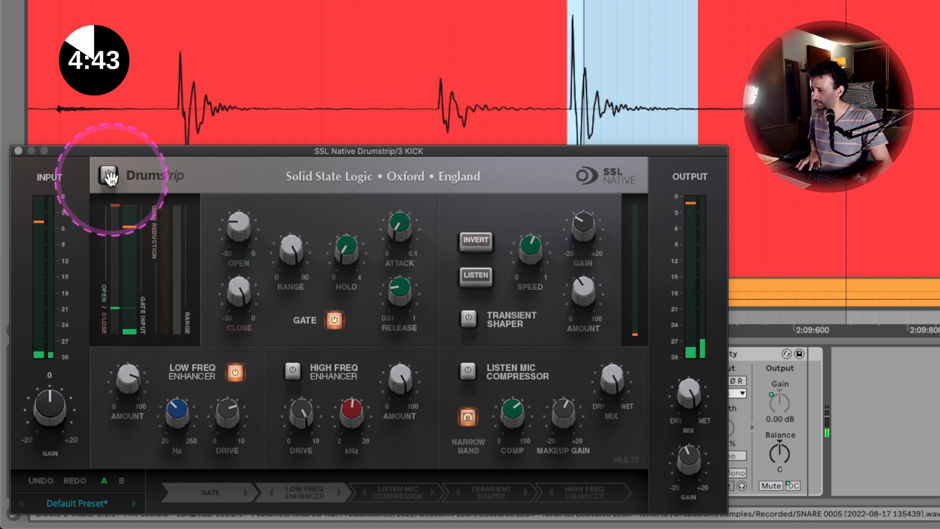
pyautogui.click(109, 176)
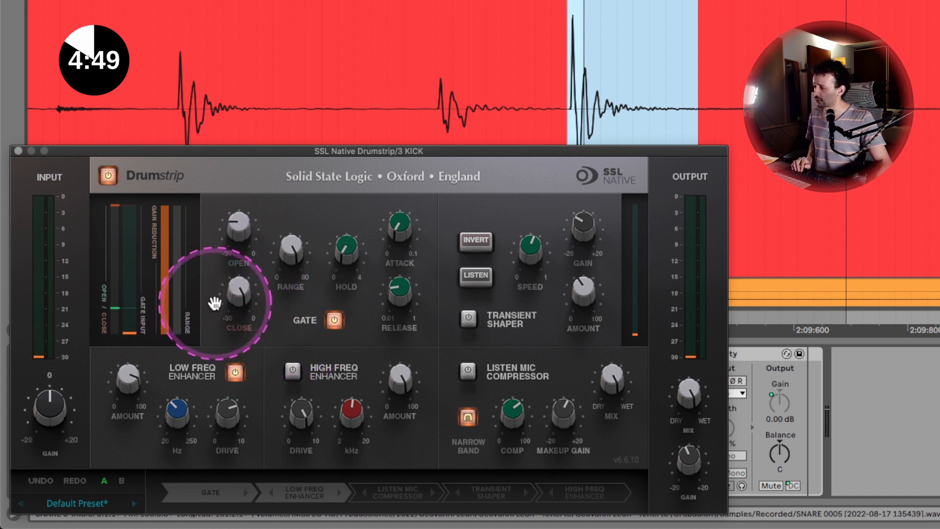
# Set the gate's close threshold to -22.6 dB while listening to the looped kick hit.
pyautogui.moveTo(214, 304); pyautogui.dragTo(153, 244)
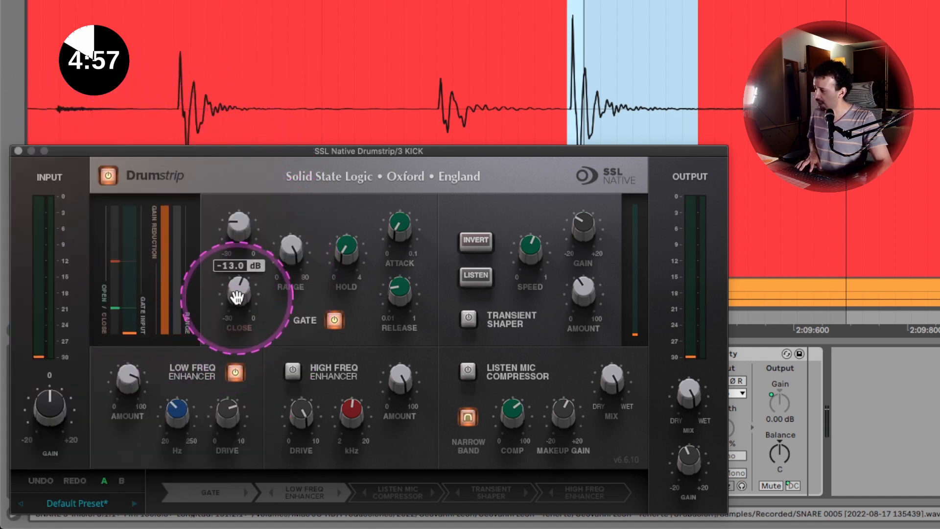
pyautogui.moveTo(236, 296); pyautogui.dragTo(237, 356)
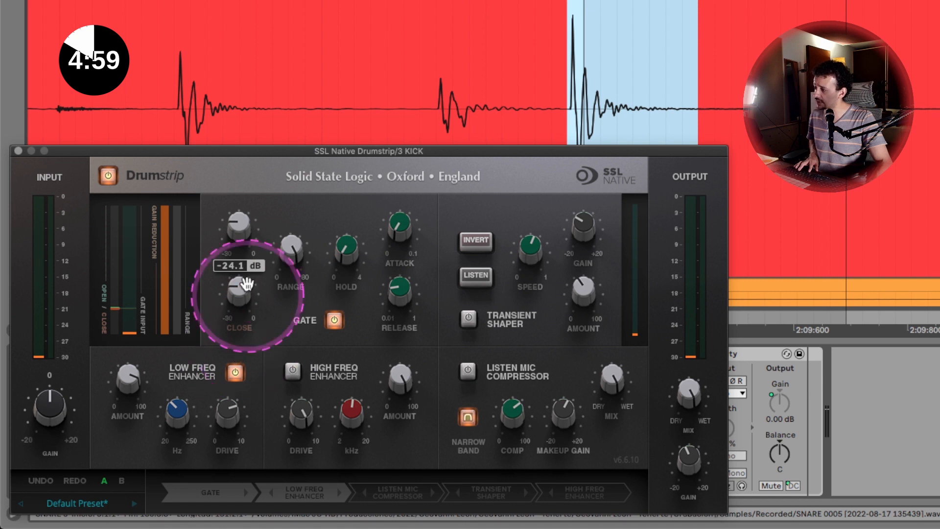
pyautogui.moveTo(237, 236)
pyautogui.moveTo(239, 291)
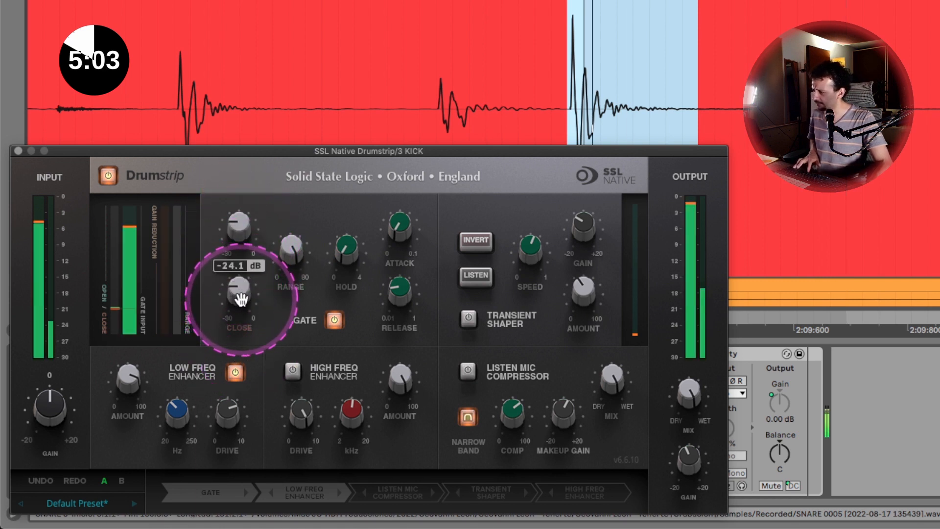
pyautogui.moveTo(241, 298); pyautogui.dragTo(242, 292)
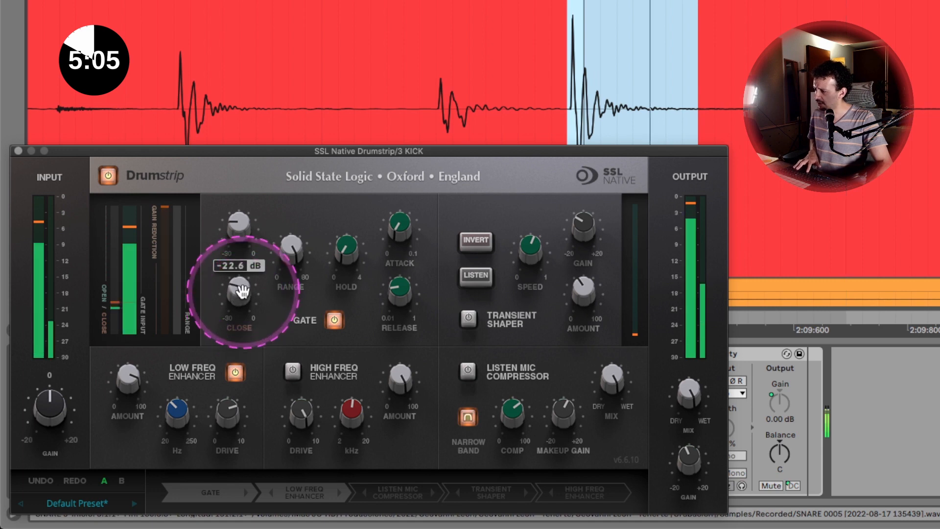
# Lower the gate's range for a gentler reduction between hits and play the kick passage to check it.
pyautogui.moveTo(296, 254)
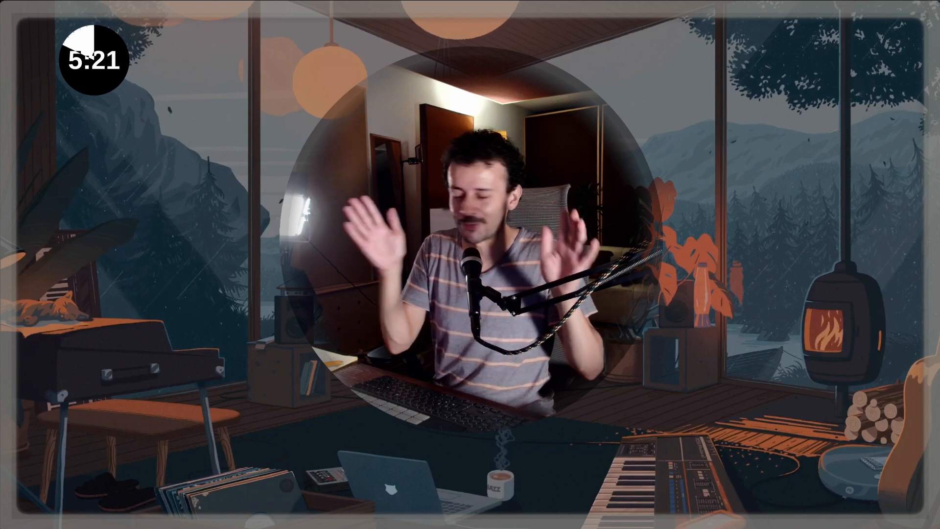
pyautogui.click(292, 251)
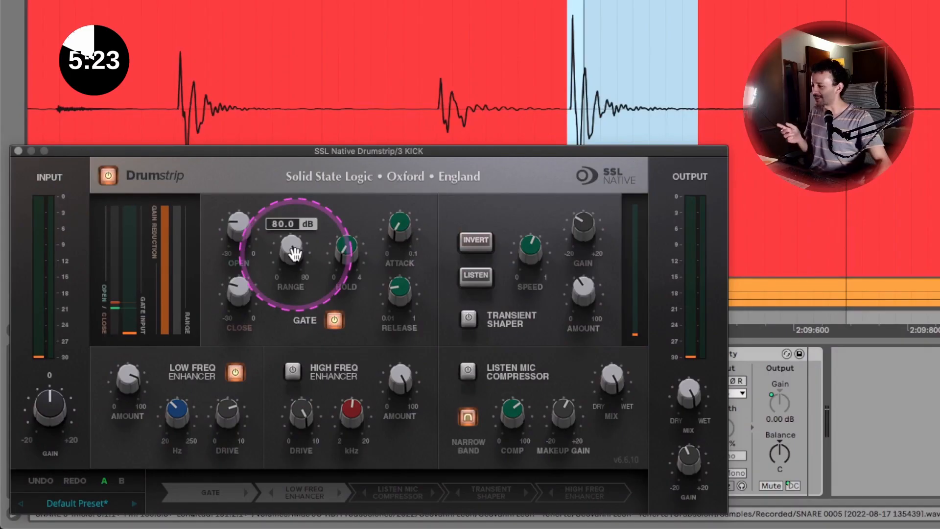
pyautogui.moveTo(295, 254); pyautogui.dragTo(301, 230)
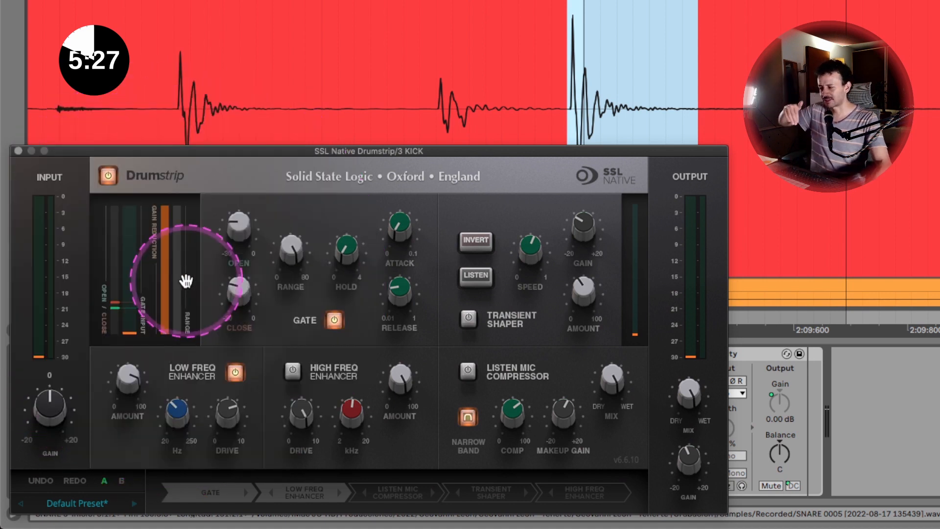
pyautogui.click(290, 259)
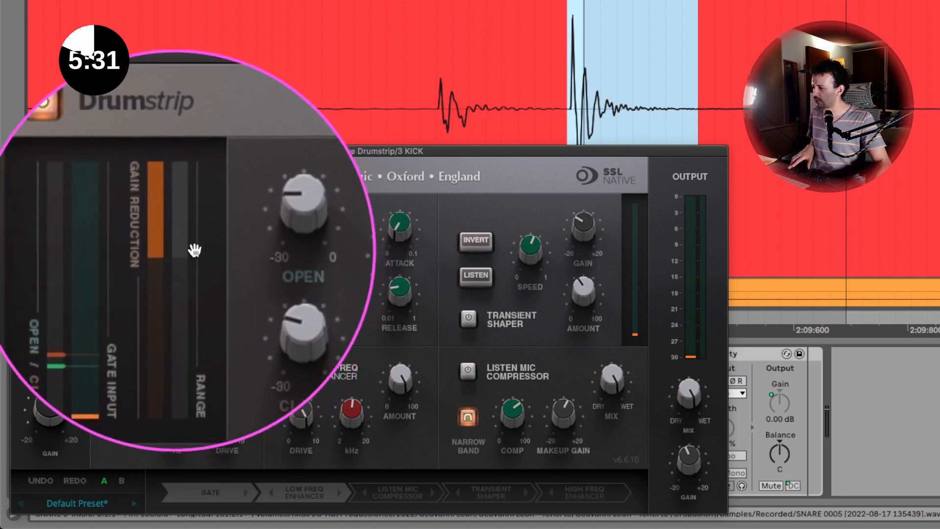
pyautogui.moveTo(293, 260)
pyautogui.mouseDown()
pyautogui.moveTo(295, 294)
pyautogui.moveTo(299, 271)
pyautogui.mouseUp()
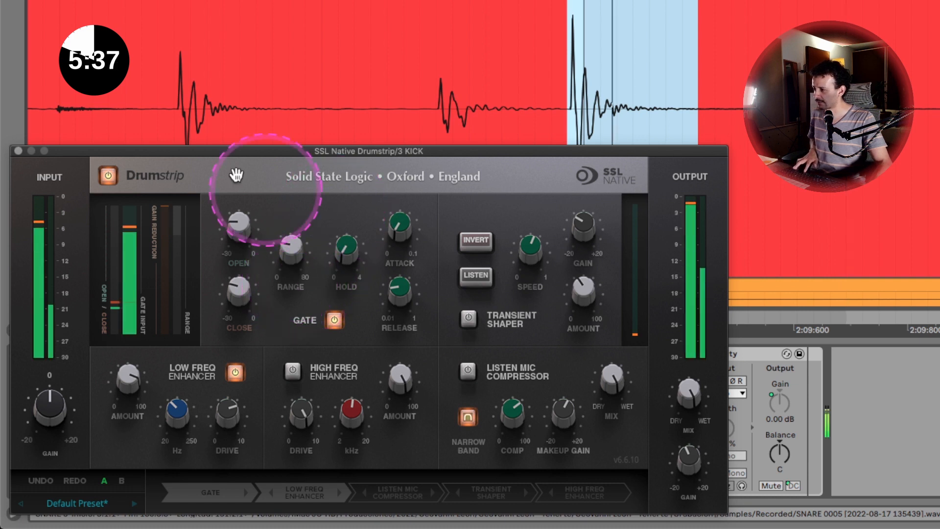
pyautogui.hscroll(-4, 181, 56)
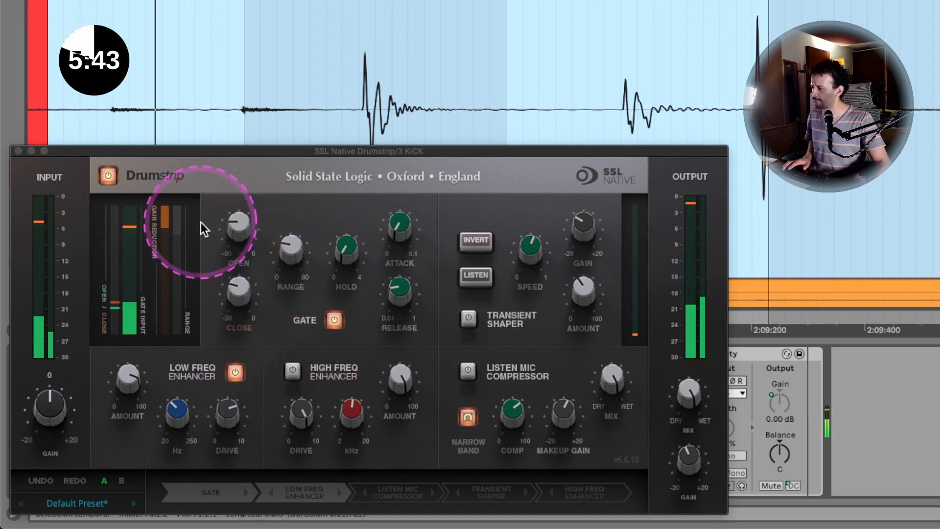
pyautogui.moveTo(287, 247)
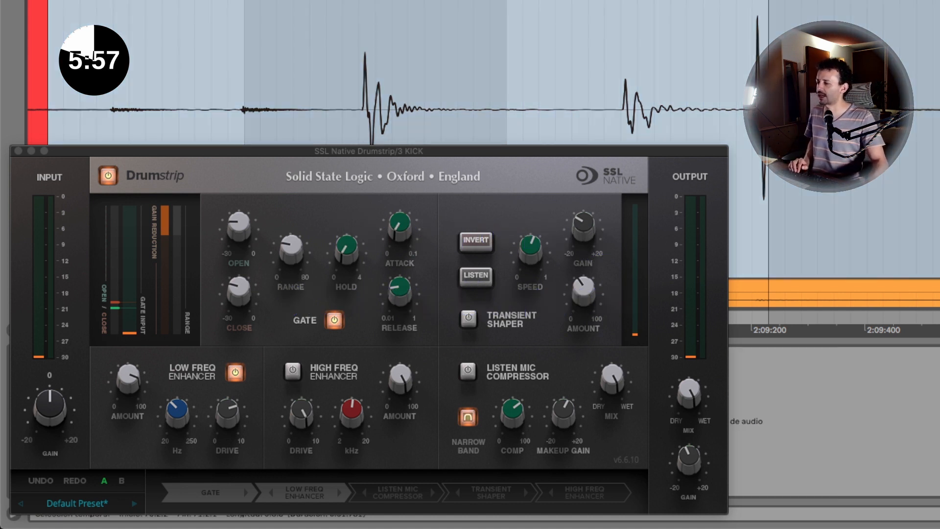
# Select the kick passage from 65.2.1 to 67.2.1 and audition it with the gate off.
pyautogui.scroll(-1, 441, 78)
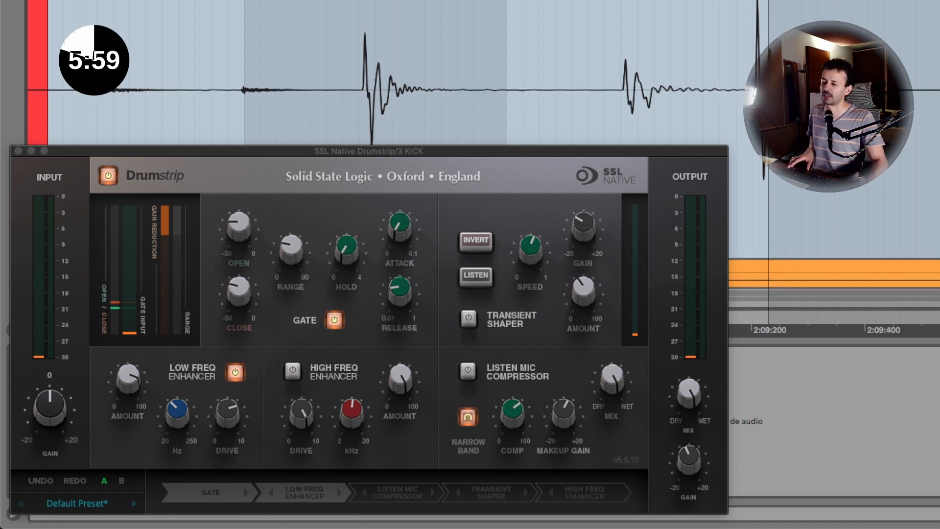
pyautogui.scroll(-3, 832, 235)
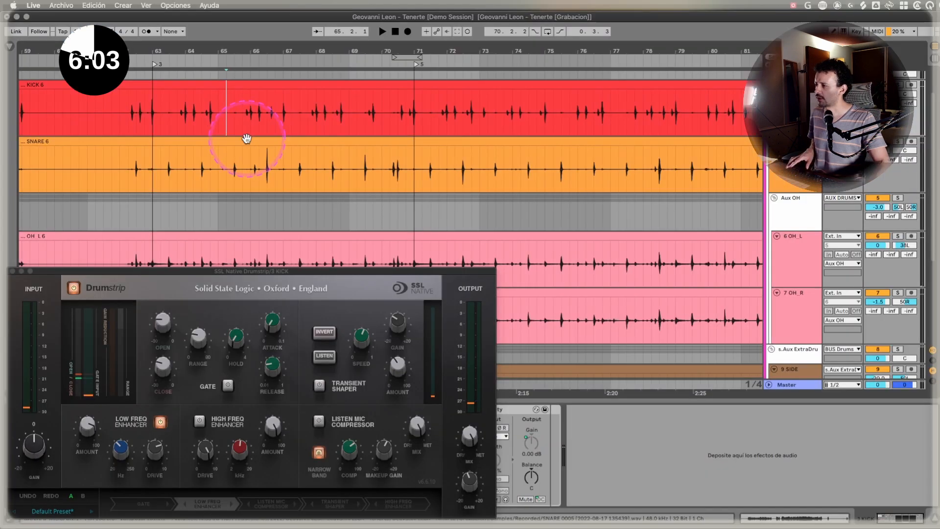
pyautogui.moveTo(227, 126); pyautogui.dragTo(293, 124)
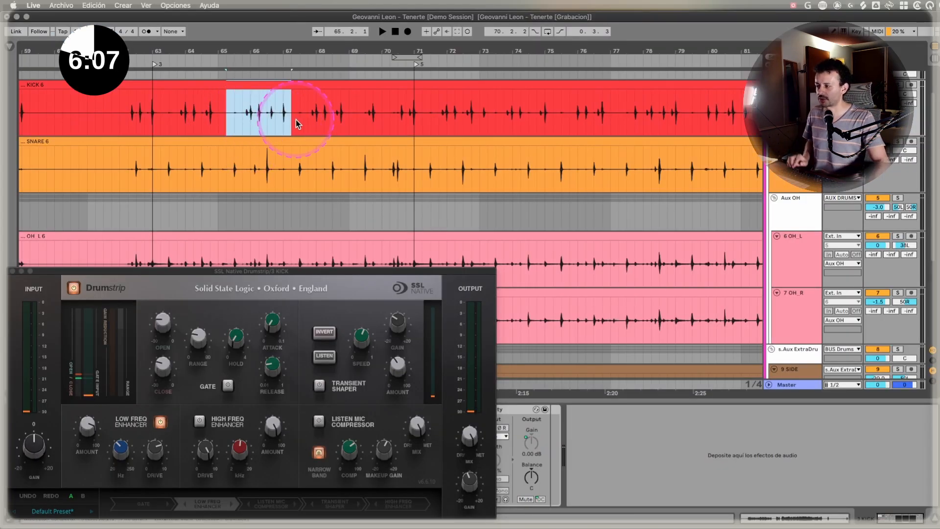
pyautogui.press('space')
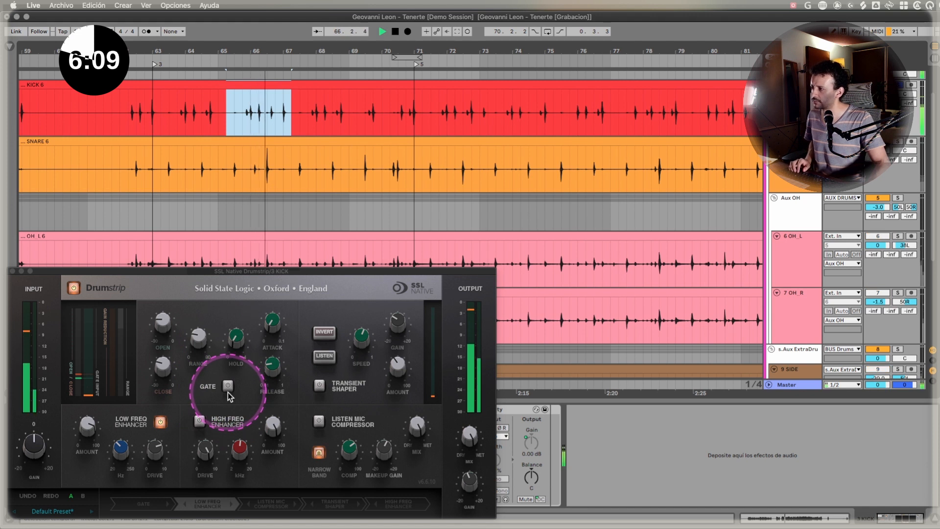
pyautogui.press('space')
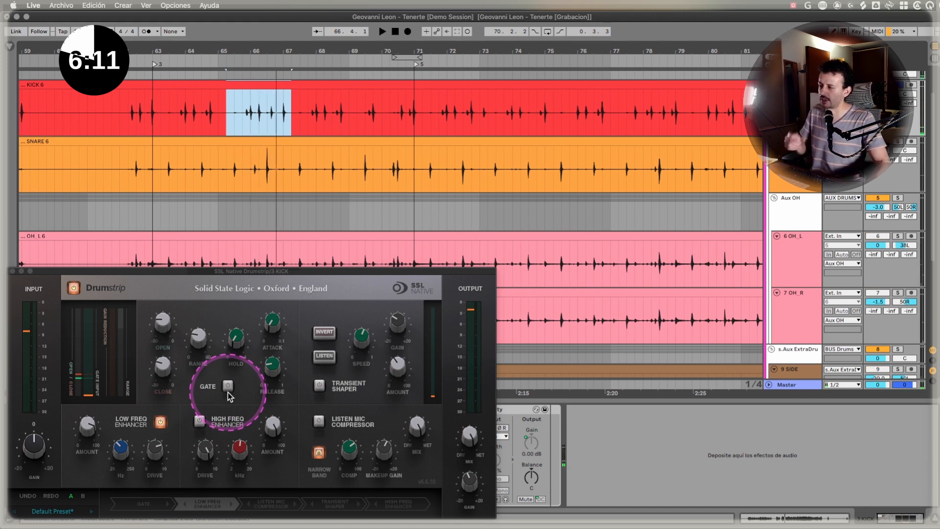
# Enable the gate, shorten its release to 0.14 s and audition the selected kick passage.
pyautogui.click(228, 387)
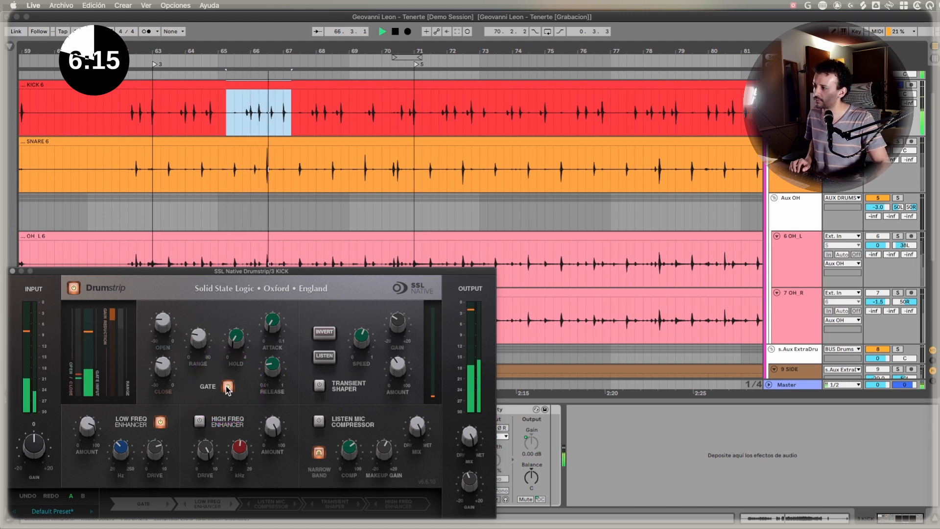
pyautogui.moveTo(251, 370); pyautogui.dragTo(266, 367)
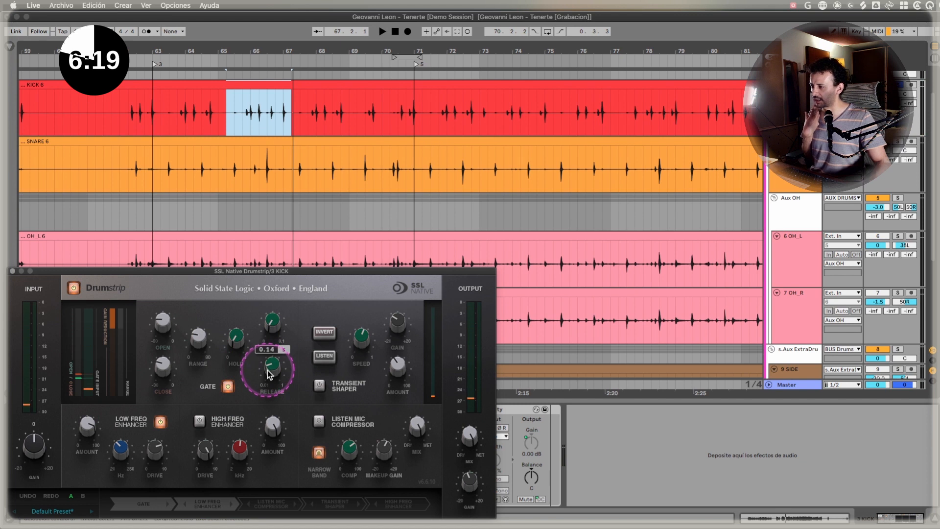
pyautogui.press('space')
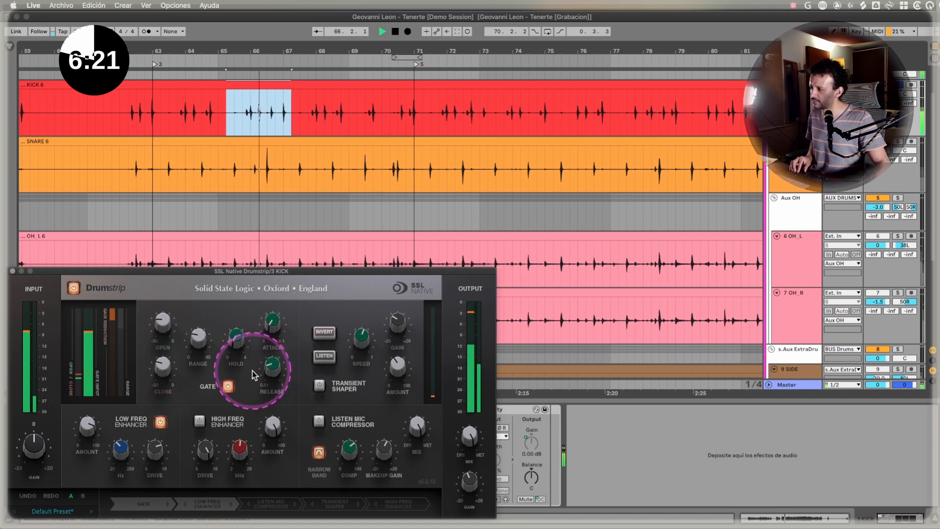
pyautogui.press('space')
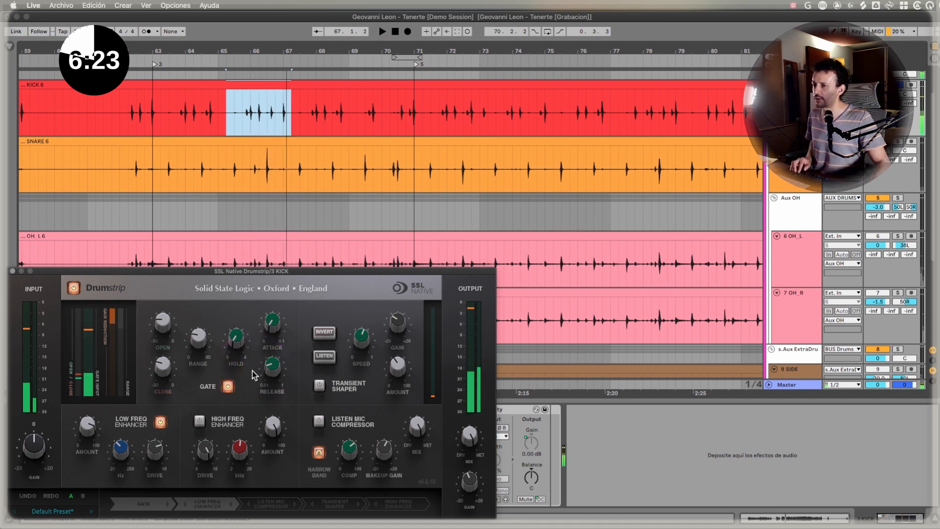
# Solo the AUX DRUMS group and compare the full drums with the kick's gate on and off, leaving the gate off.
pyautogui.click(794, 73)
pyautogui.press('s')
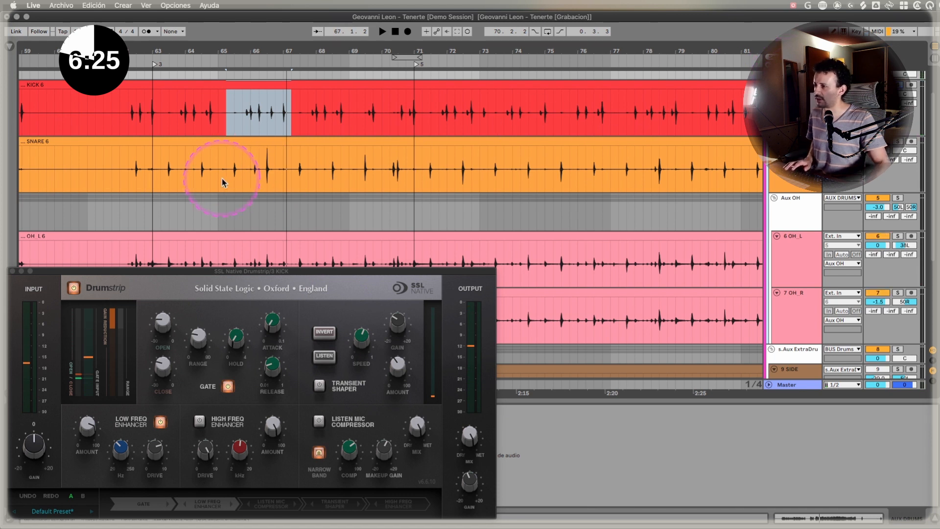
pyautogui.press('space')
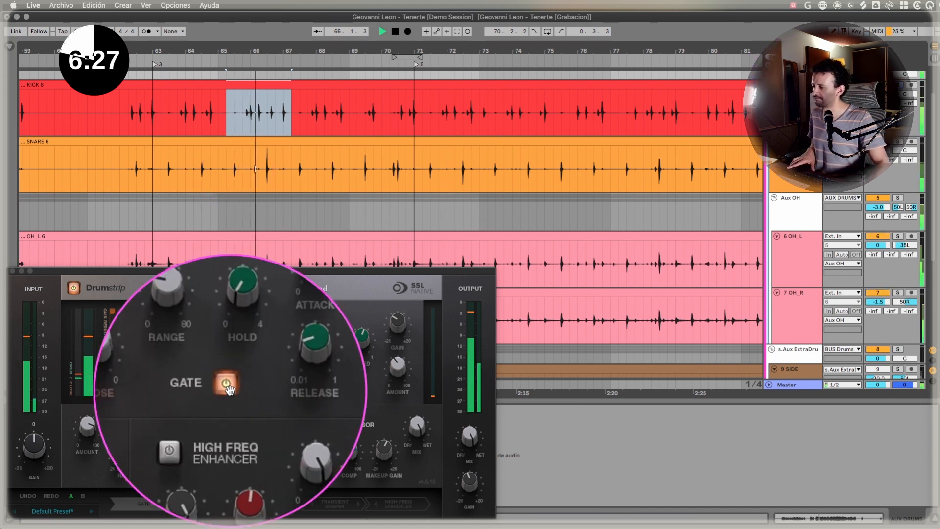
pyautogui.click(228, 386)
pyautogui.press('space')
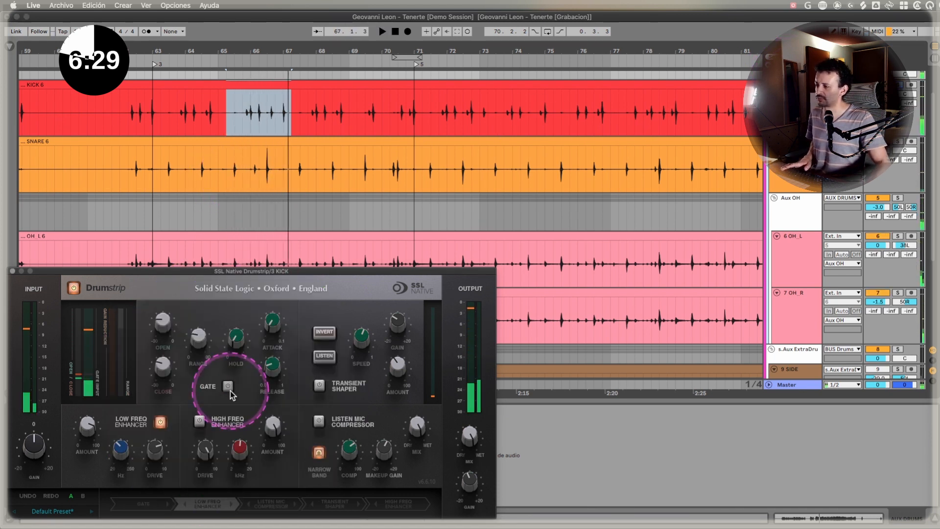
pyautogui.press('space')
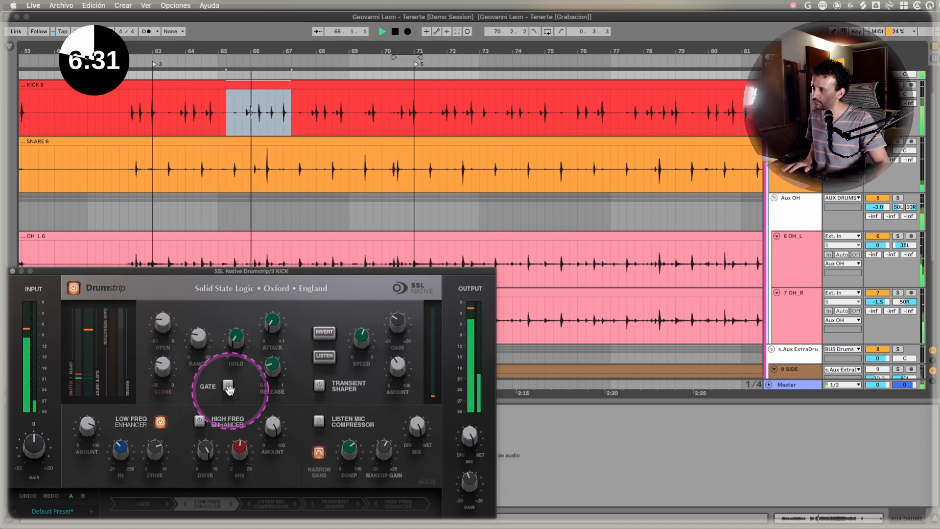
pyautogui.press('space')
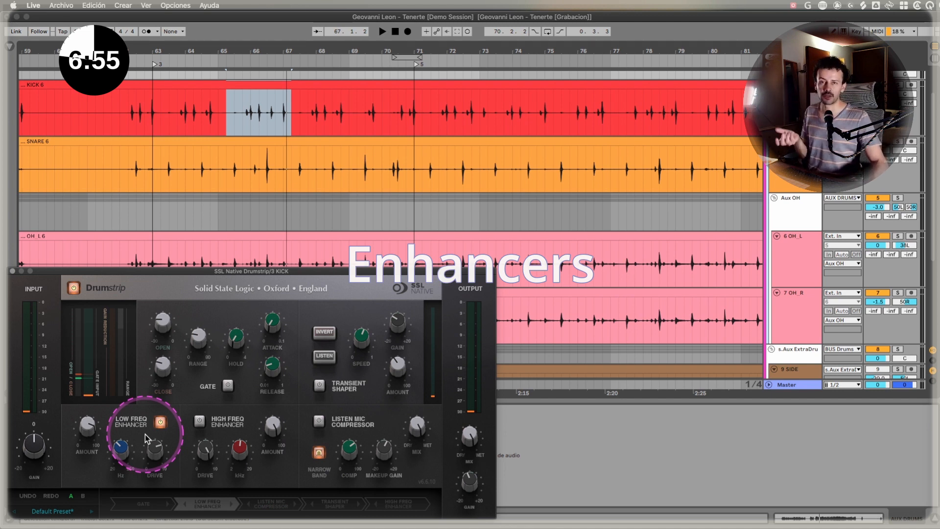
# Compare the drums during playback with the kick's Low Freq Enhancer off and on, leaving it on, and review its frequency, drive and amount.
pyautogui.moveTo(124, 451)
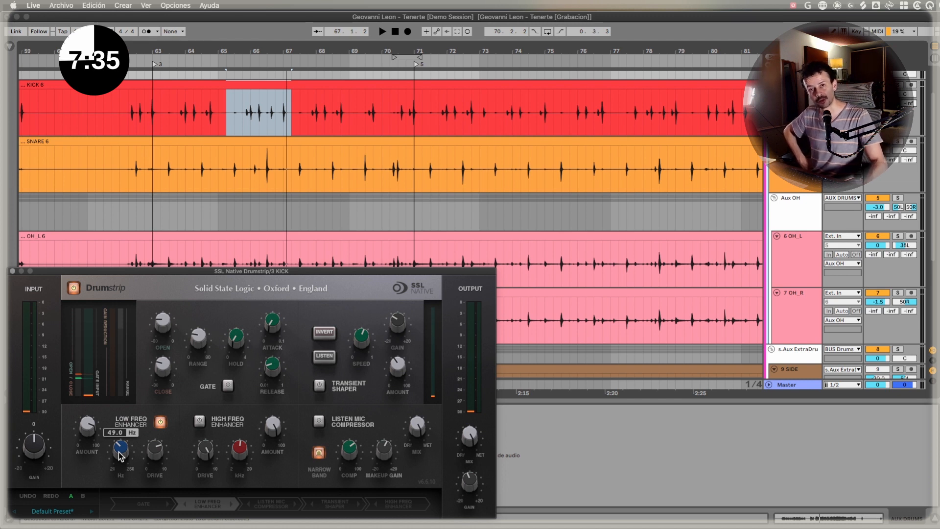
pyautogui.moveTo(121, 454); pyautogui.dragTo(131, 450)
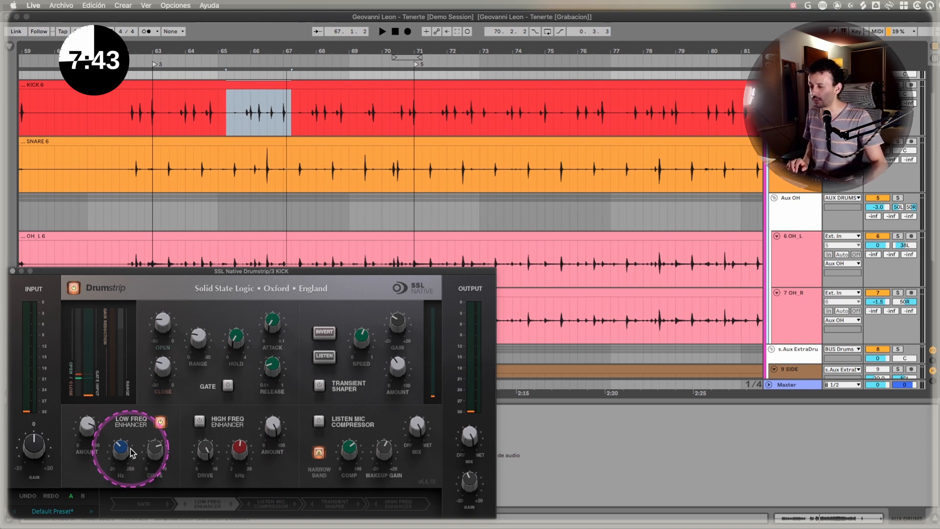
pyautogui.click(159, 423)
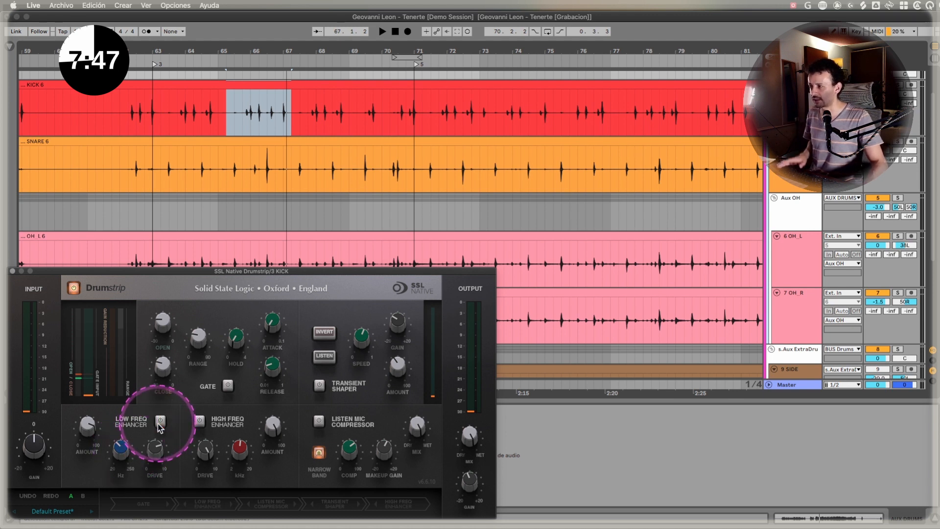
pyautogui.press('space')
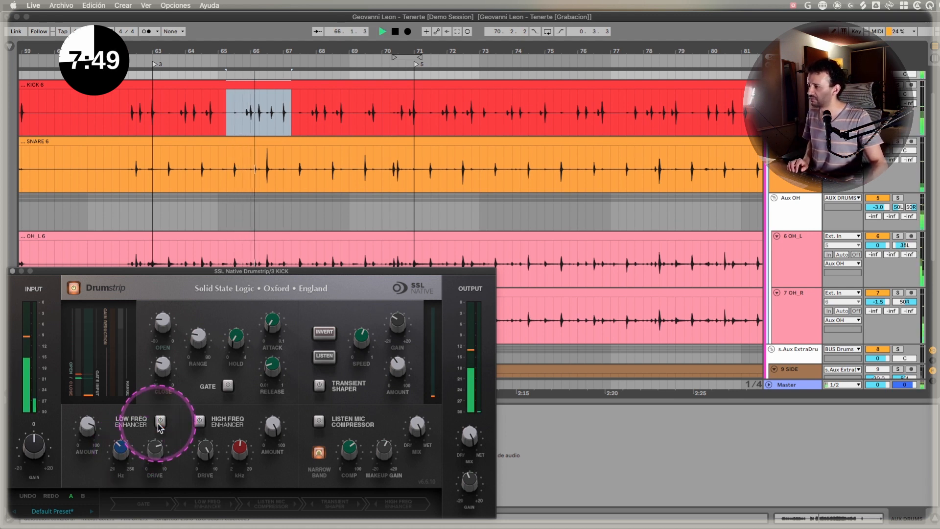
pyautogui.click(159, 422)
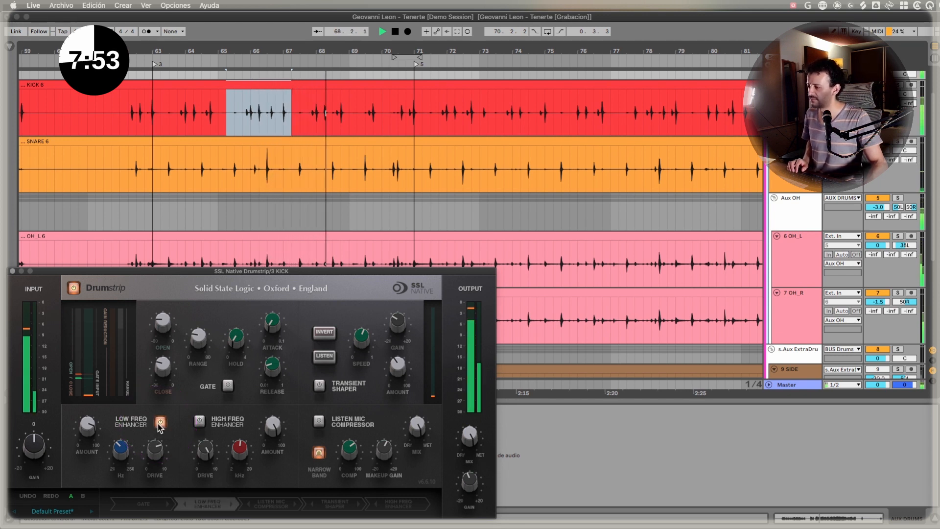
pyautogui.click(158, 423)
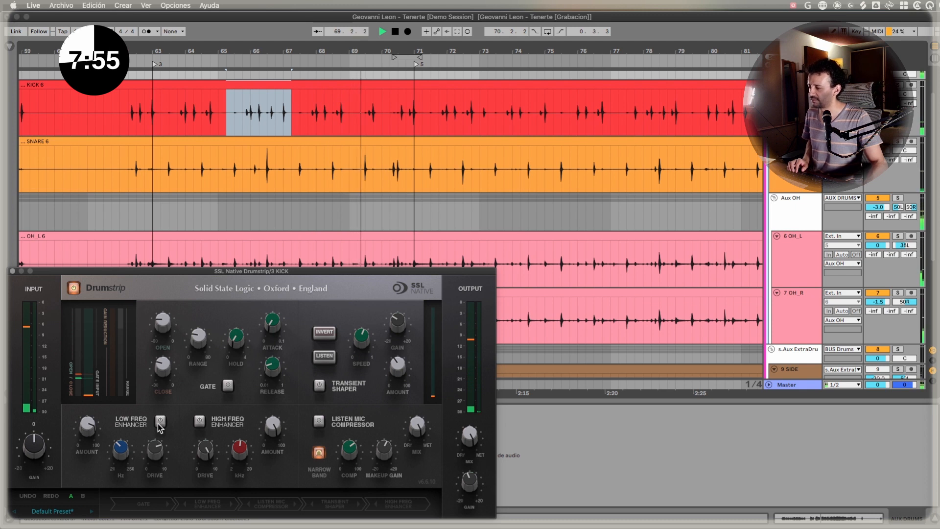
pyautogui.click(160, 422)
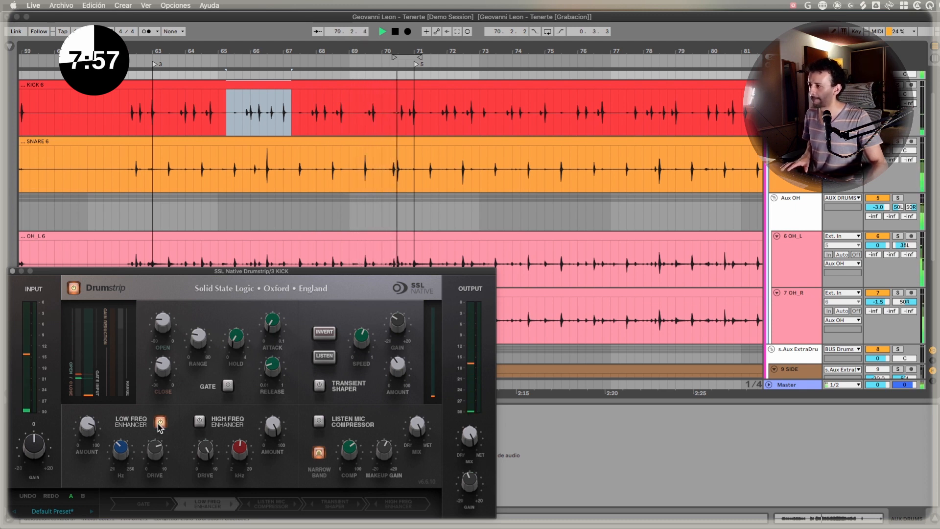
pyautogui.press('space')
pyautogui.moveTo(157, 451)
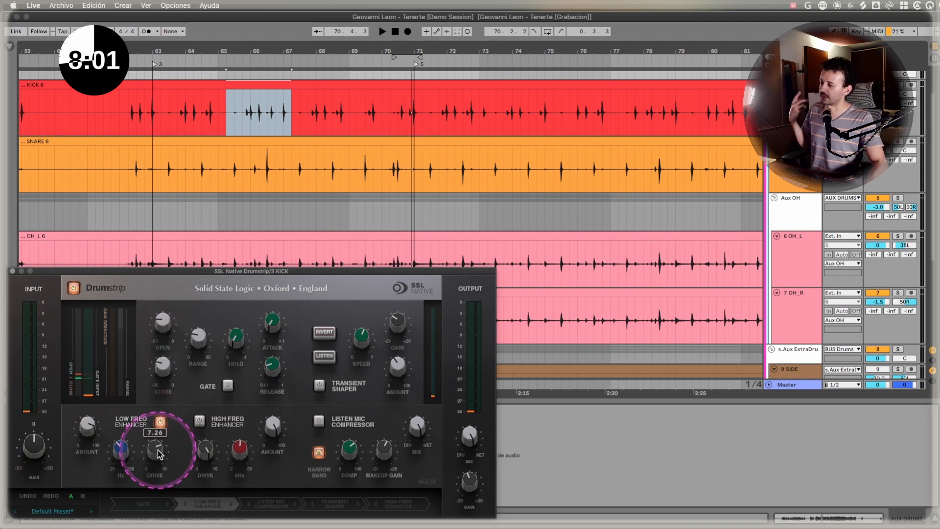
pyautogui.moveTo(88, 431)
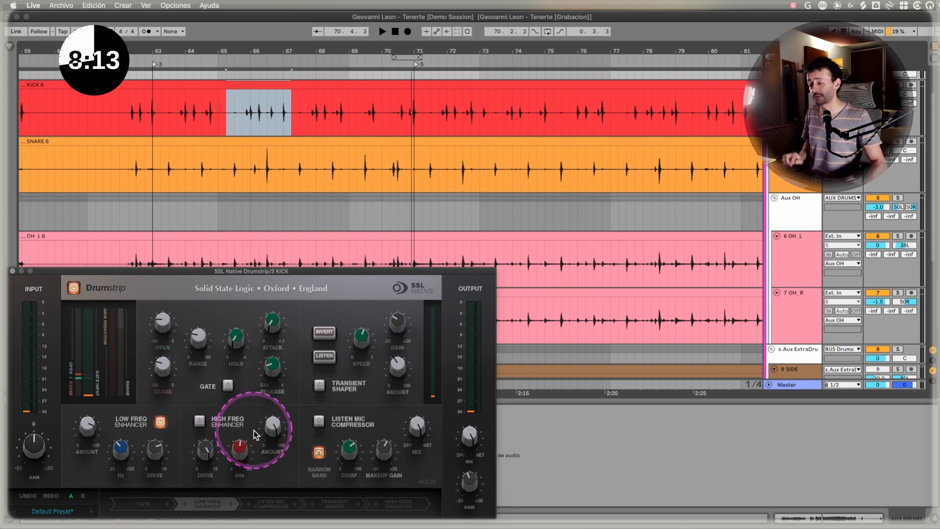
# Solo the Aux OH track and replace the kick's Drumstrip window with the one for Aux OH.
pyautogui.click(794, 218)
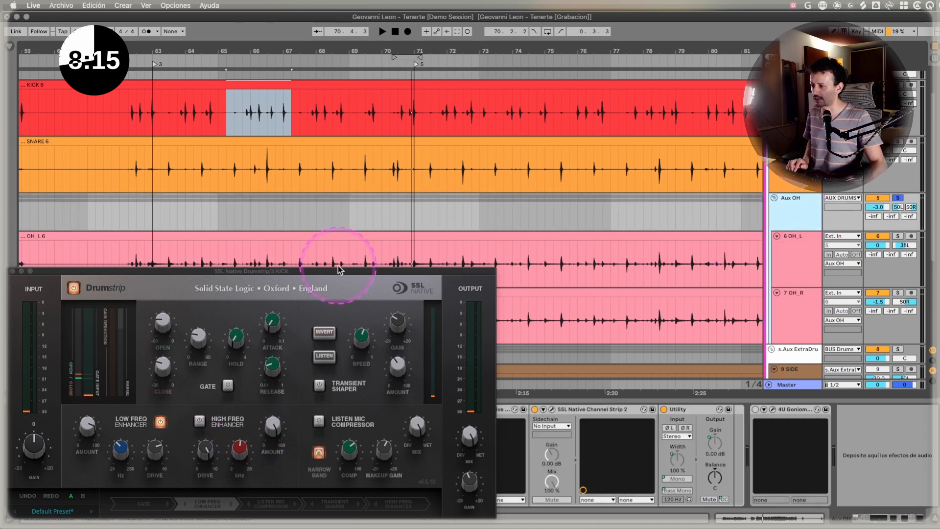
pyautogui.click(13, 270)
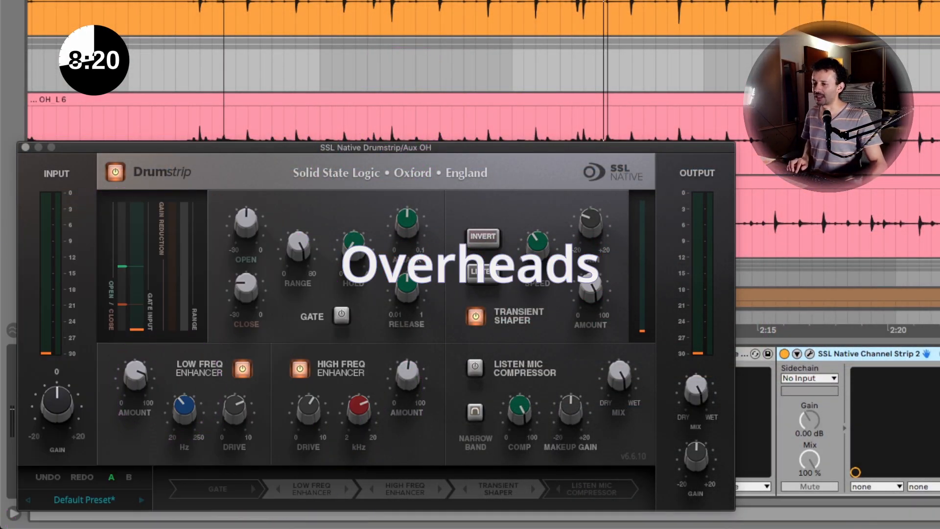
# Bypass Drumstrip on Aux OH and audition the unprocessed overheads from bar 63.1.1.
pyautogui.click(116, 170)
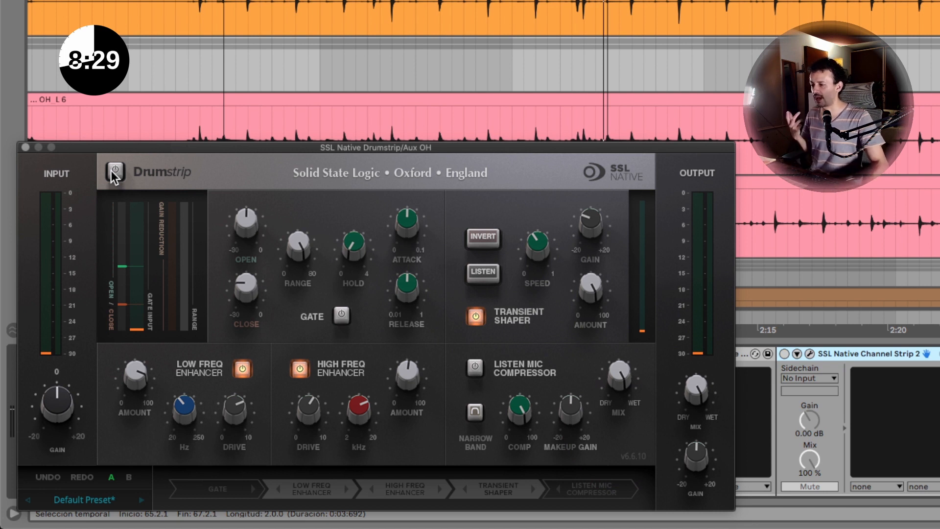
pyautogui.click(225, 74)
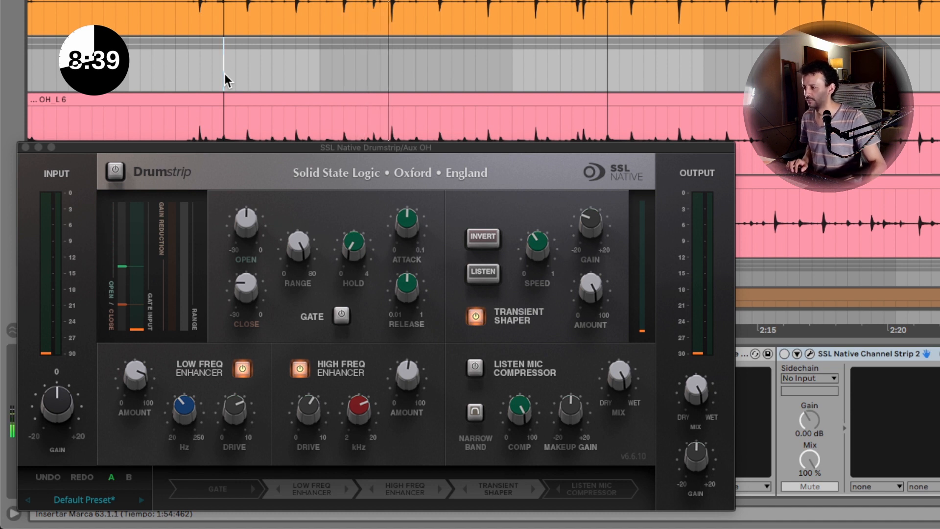
pyautogui.click(224, 74)
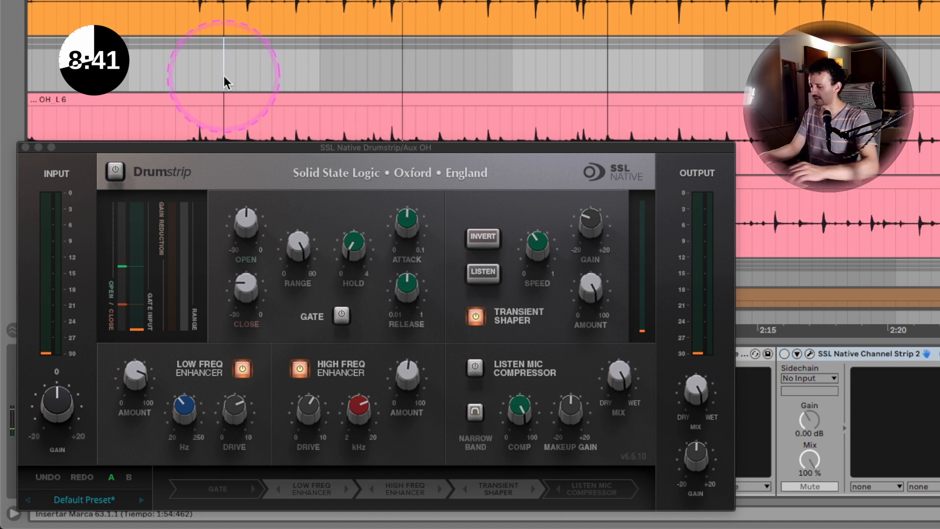
# Re-enable Drumstrip and Channel Strip 2 on Aux OH and audition the processed overheads from bar 63.1.1.
pyautogui.press('space')
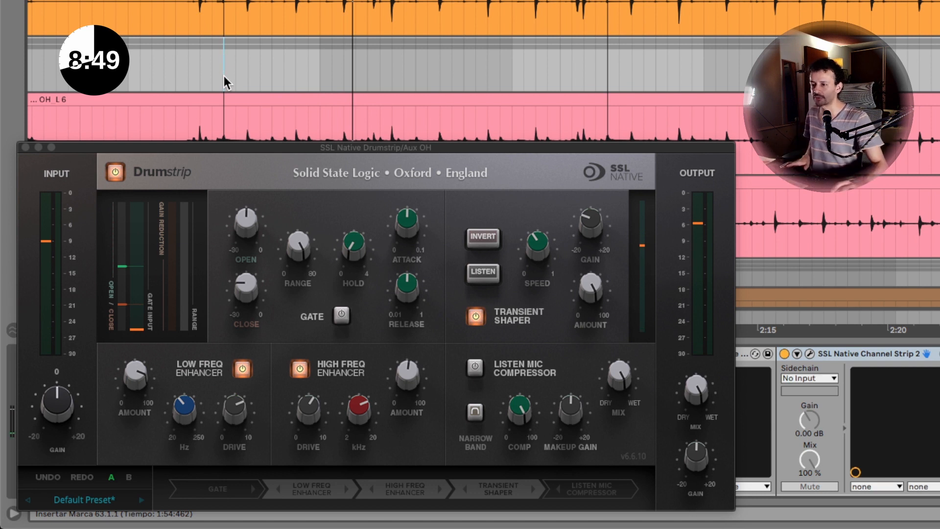
pyautogui.press('space')
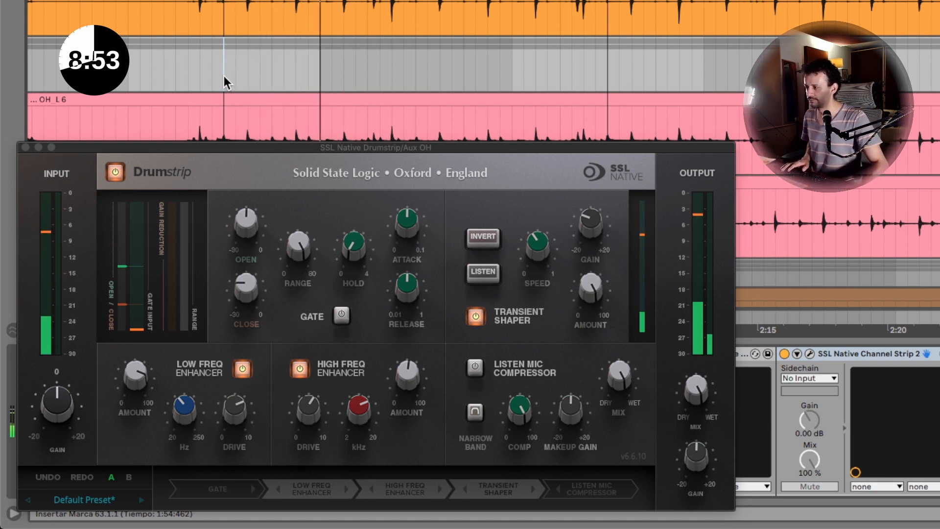
pyautogui.press('space')
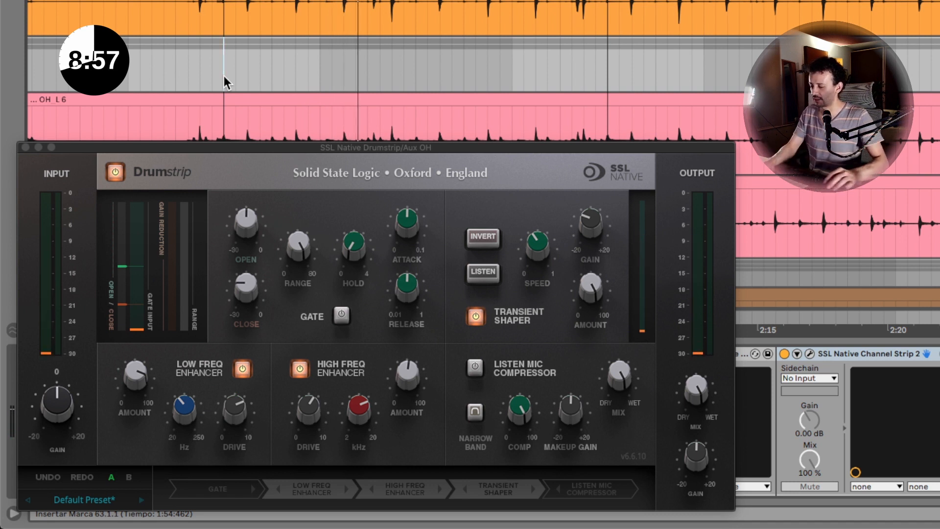
# Fold the overhead tracks under Aux OH and bypass its Drumstrip and Channel Strip 2.
pyautogui.press('Down')
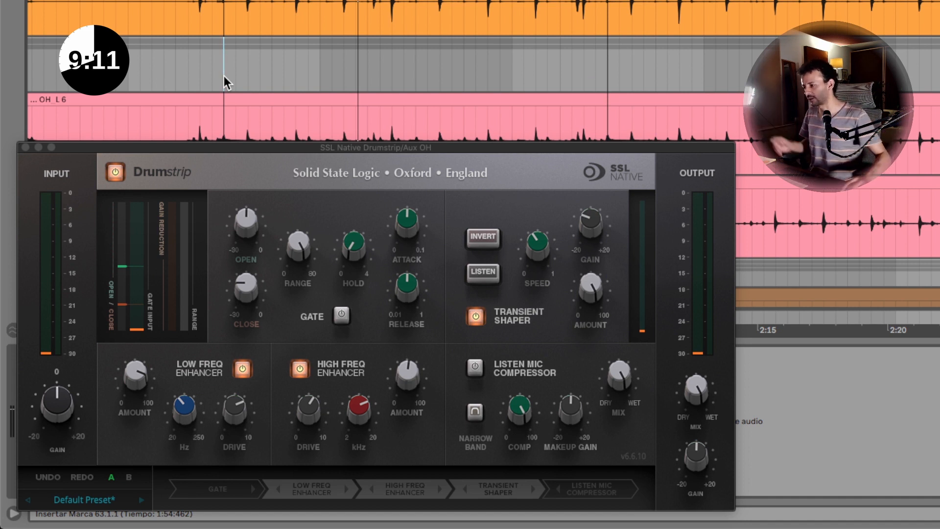
pyautogui.press('Down')
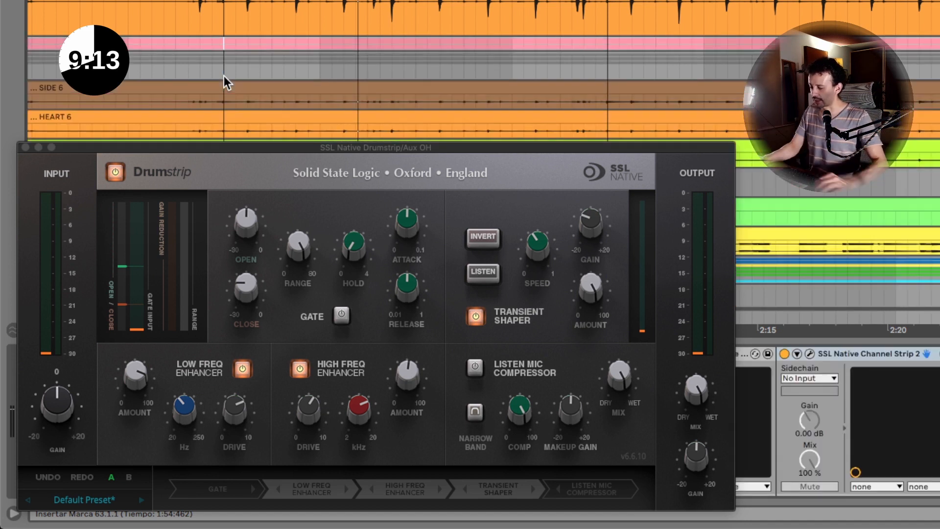
pyautogui.press('0')
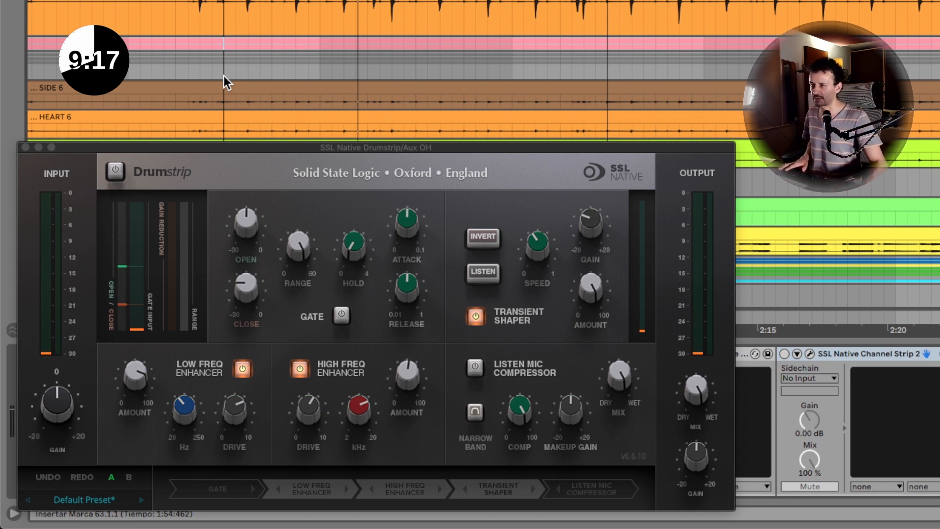
pyautogui.press('Delete')
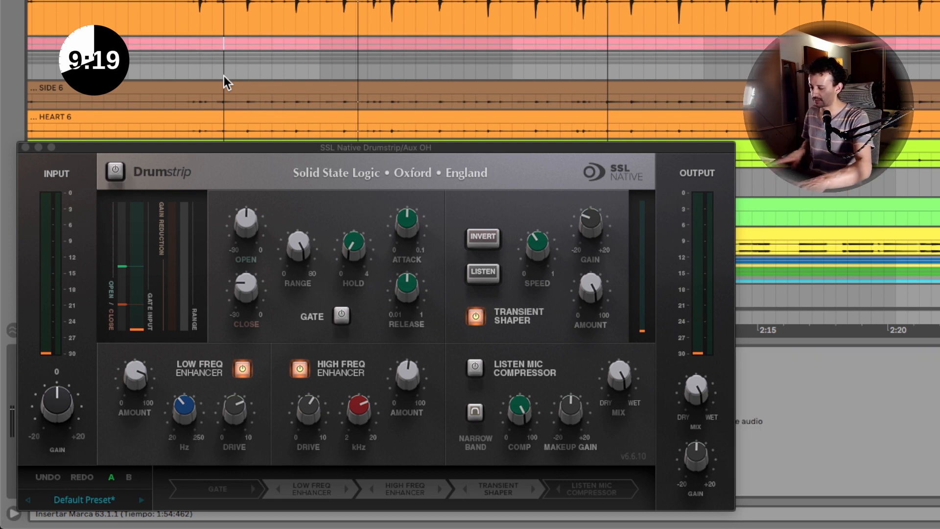
# Compare playback from bar 63.1.1 with Aux OH's Drumstrip and Channel Strip 2 bypassed and active, leaving both on.
pyautogui.press('space')
pyautogui.hotkey('ctrl', 'z')
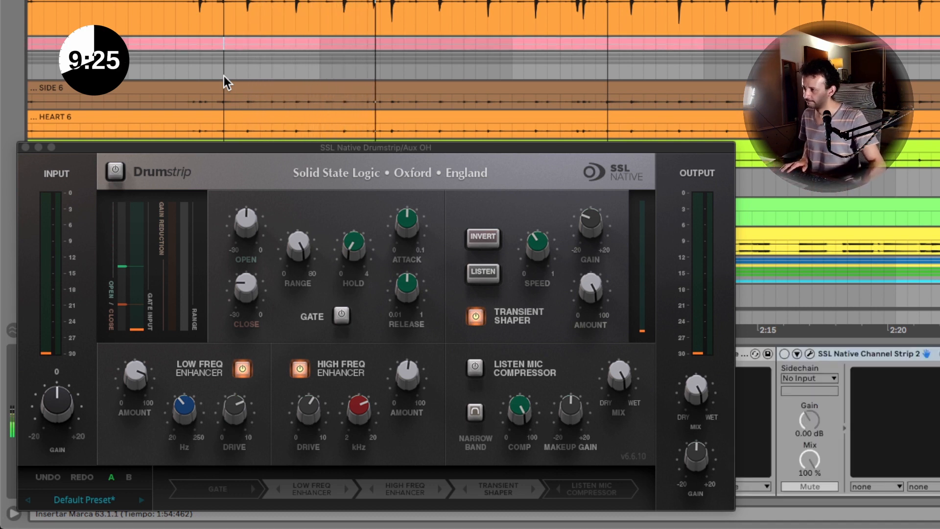
pyautogui.press('space')
pyautogui.press('super+z')
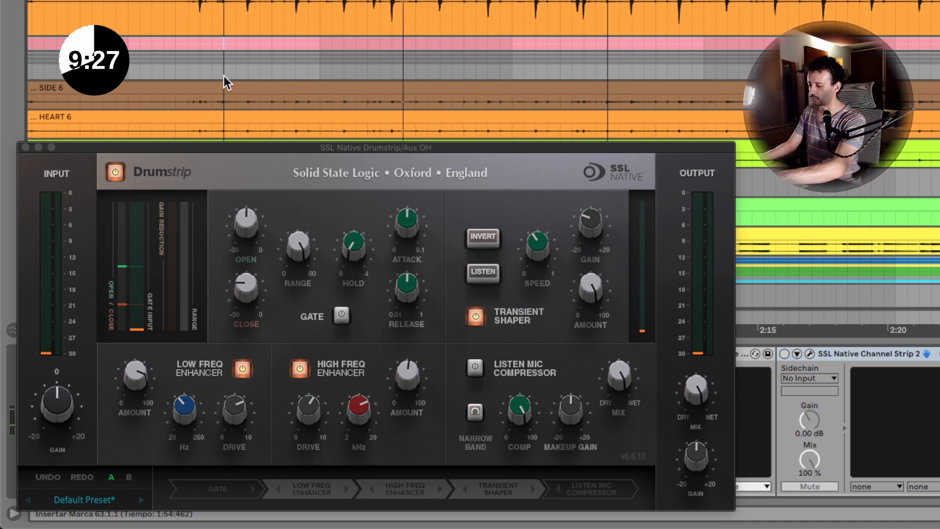
pyautogui.press('space')
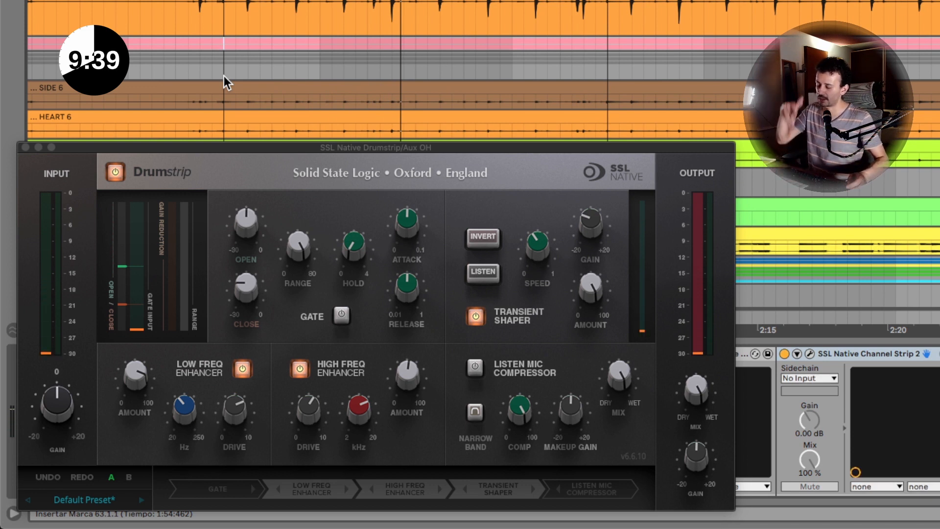
pyautogui.press('space')
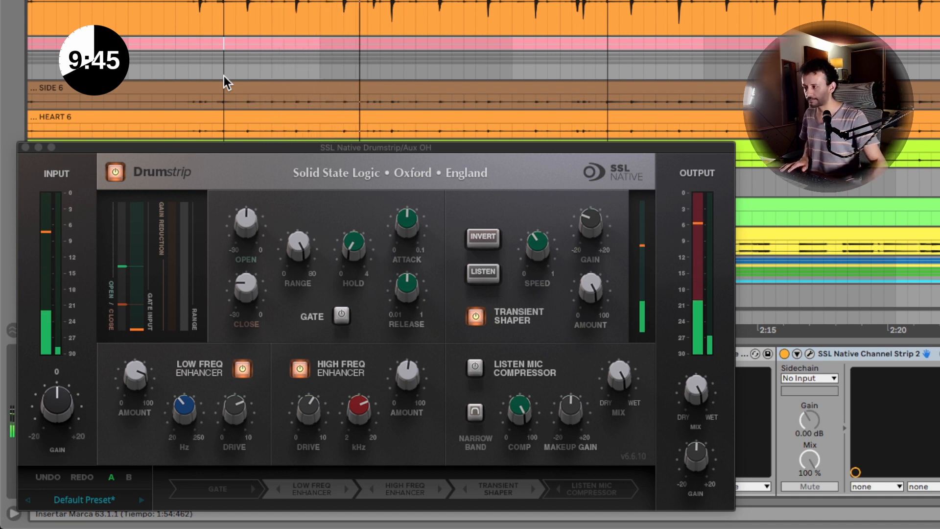
pyautogui.press('space')
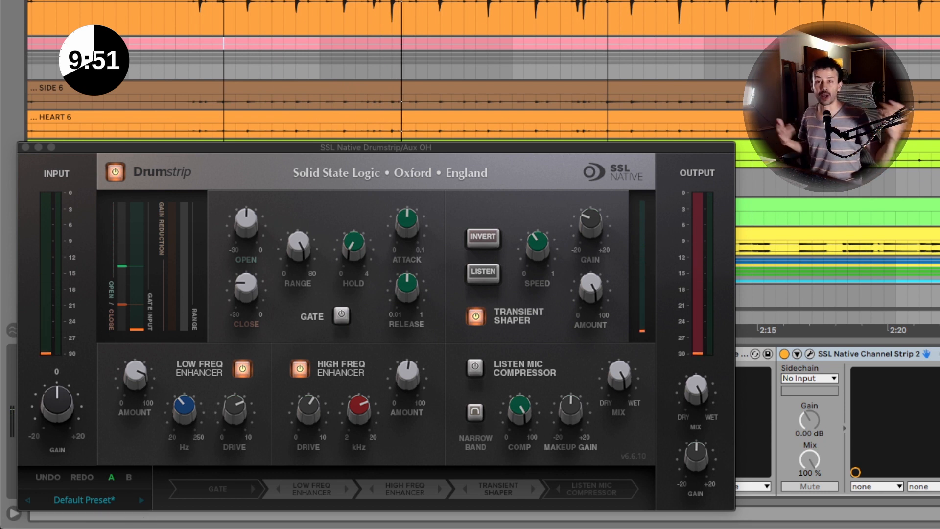
pyautogui.press('space')
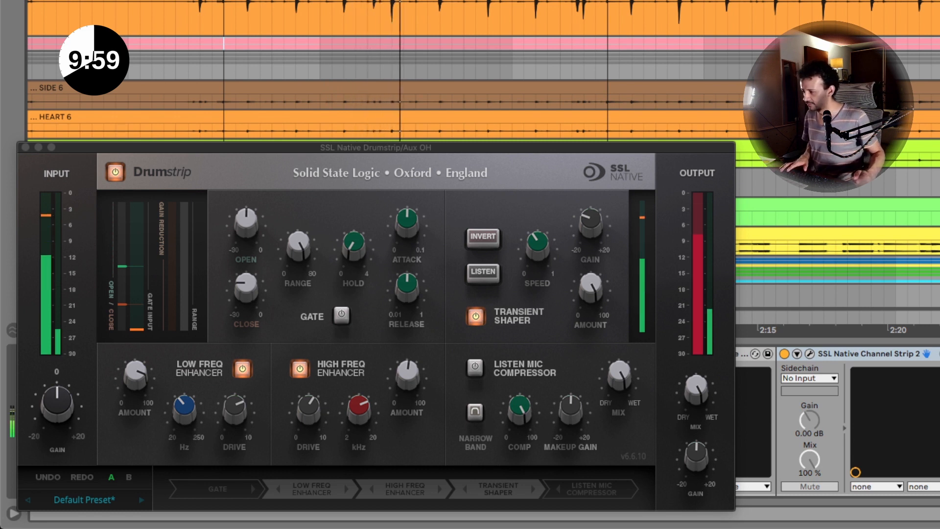
pyautogui.press('space')
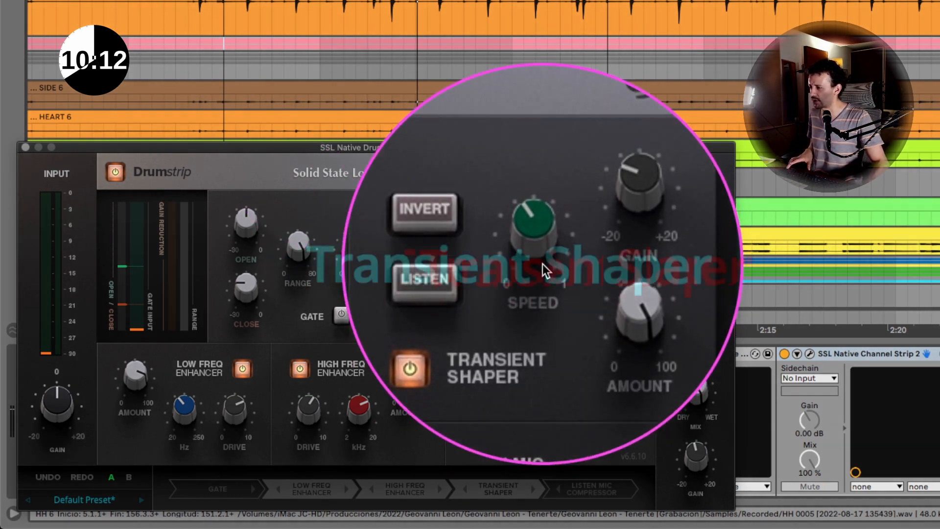
# Audition the overheads' Transient Shaper with Speed at 1.00, at minimum and above mid-range, return it to about 0.39, and review the Amount.
pyautogui.moveTo(544, 260)
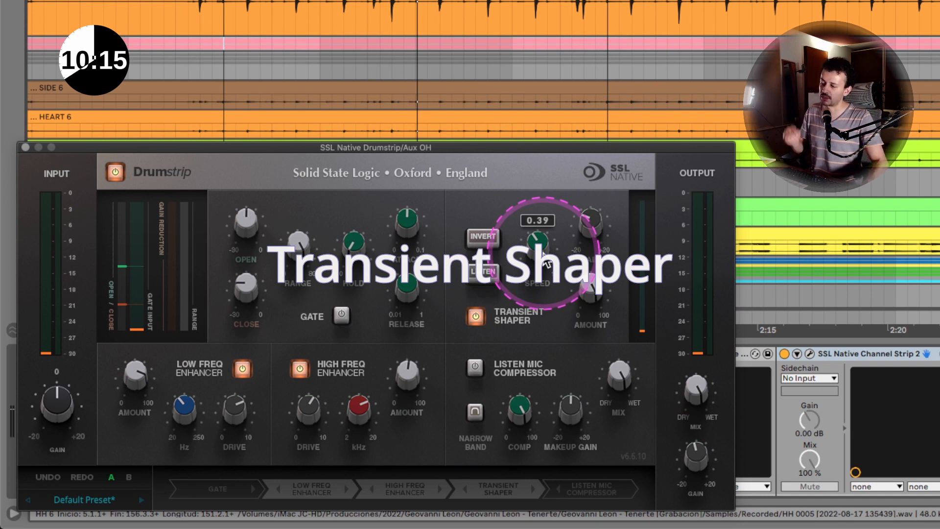
pyautogui.moveTo(543, 254); pyautogui.dragTo(550, 229)
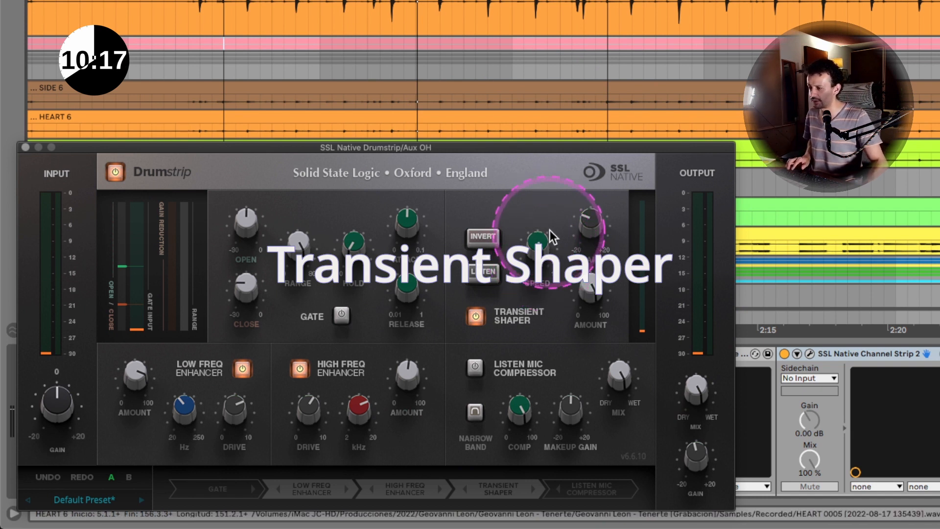
pyautogui.press('space')
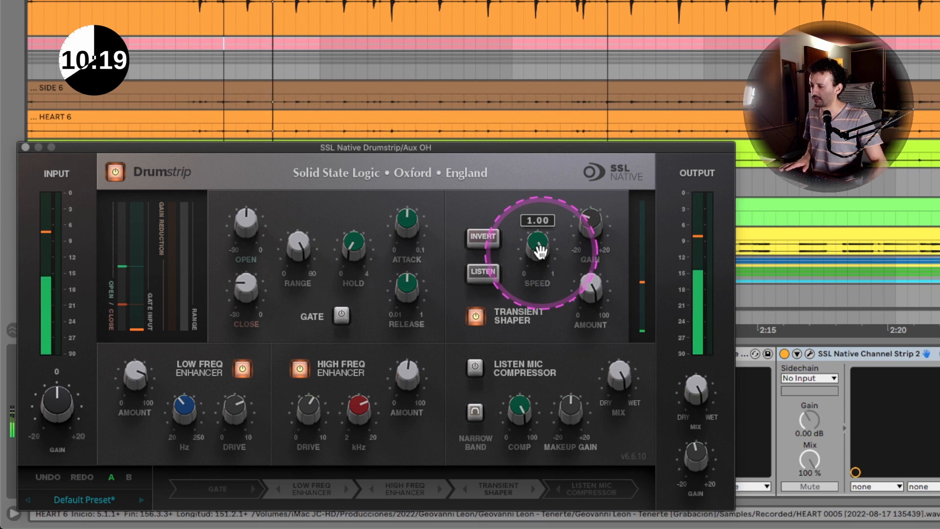
pyautogui.moveTo(541, 247); pyautogui.dragTo(537, 486)
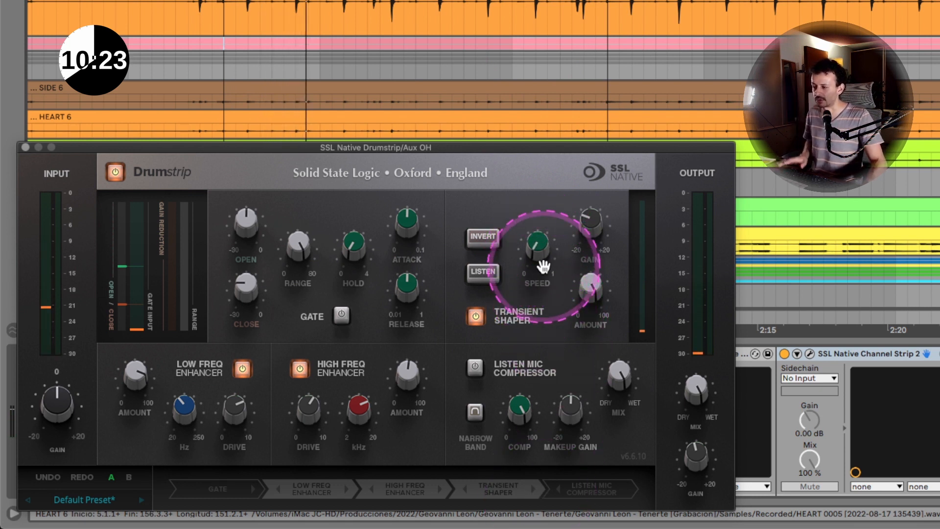
pyautogui.moveTo(543, 265); pyautogui.dragTo(546, 151)
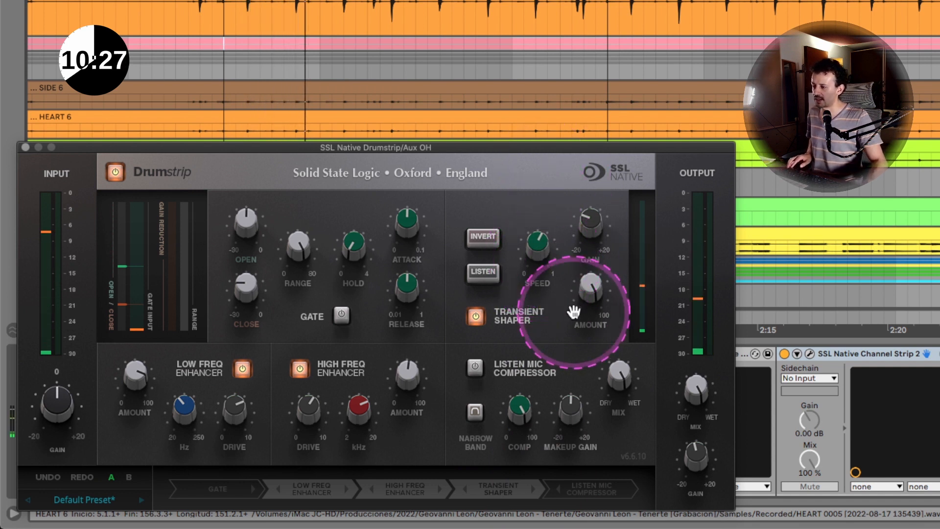
pyautogui.moveTo(590, 294)
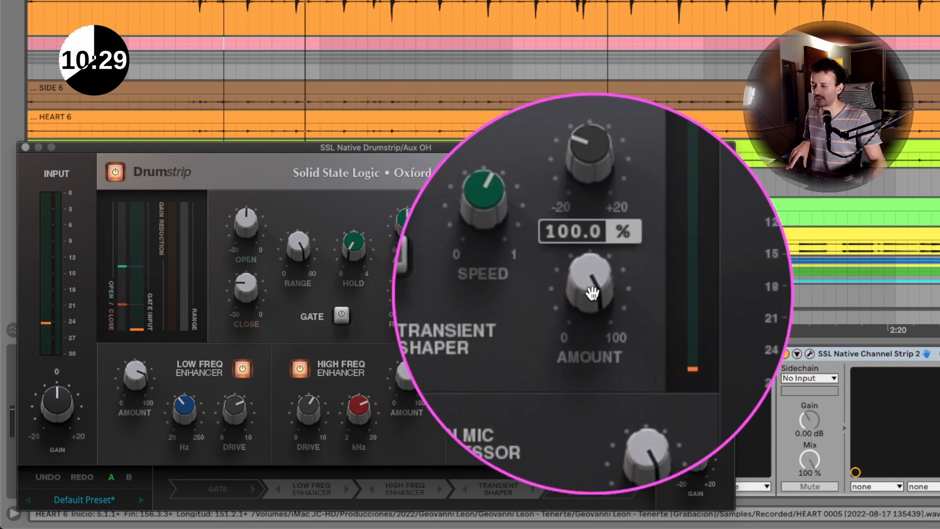
pyautogui.moveTo(538, 245); pyautogui.dragTo(535, 279)
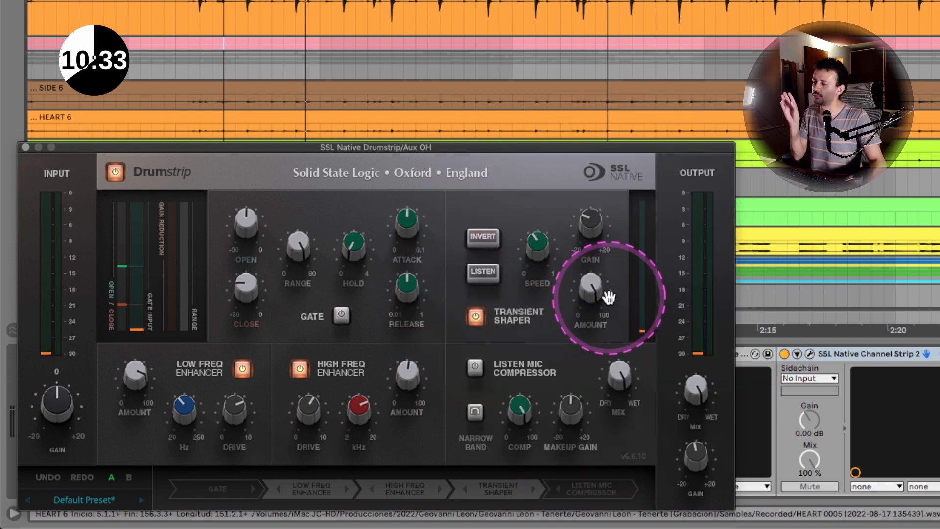
pyautogui.moveTo(586, 294)
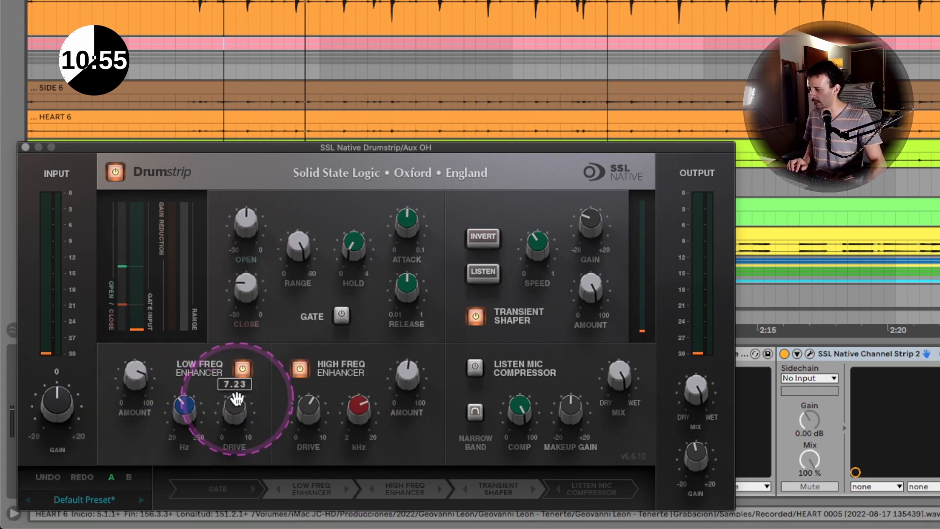
# Compare the overheads during playback with the Low Freq and High Freq Enhancers off and on, separately and together, leaving both on.
pyautogui.press('space')
pyautogui.click(297, 371)
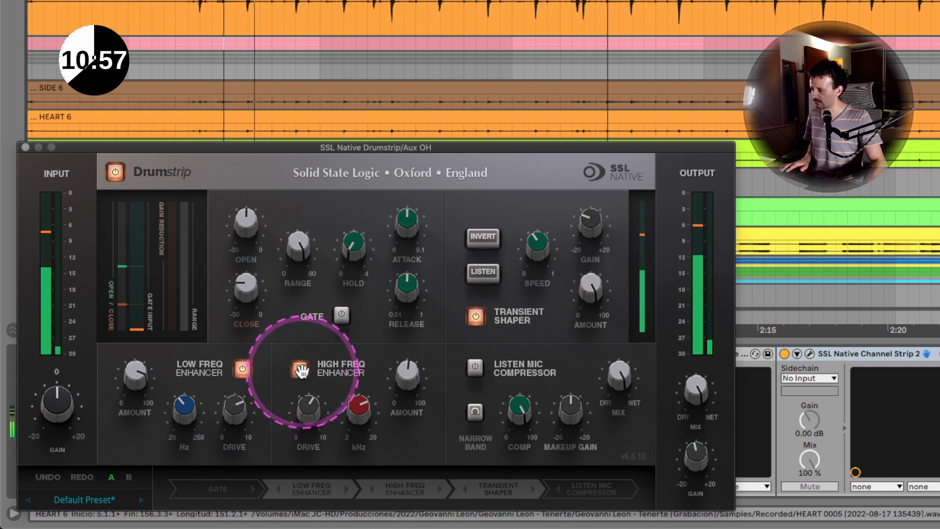
pyautogui.click(242, 369)
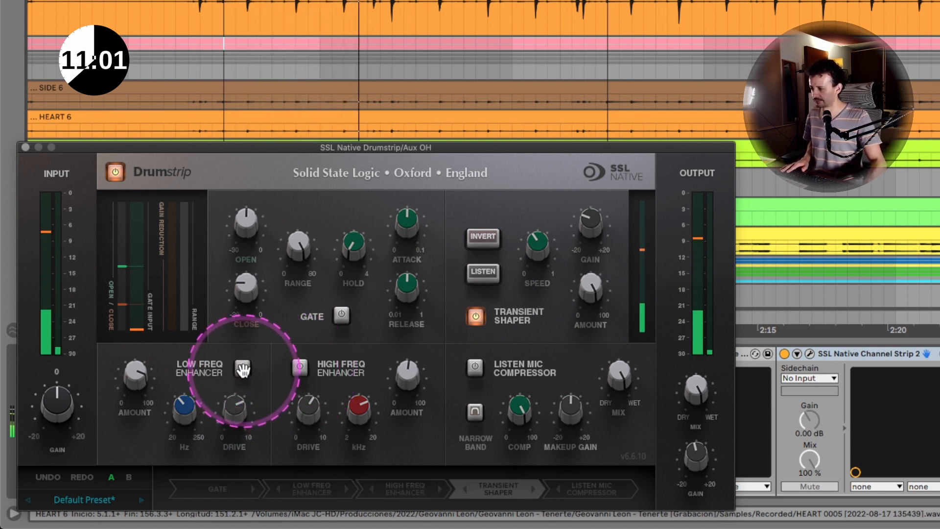
pyautogui.click(243, 369)
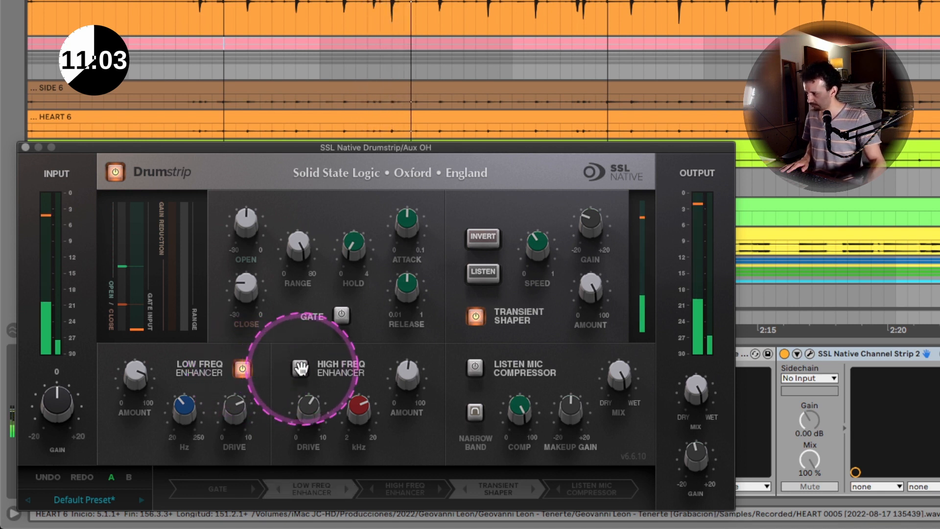
pyautogui.click(299, 368)
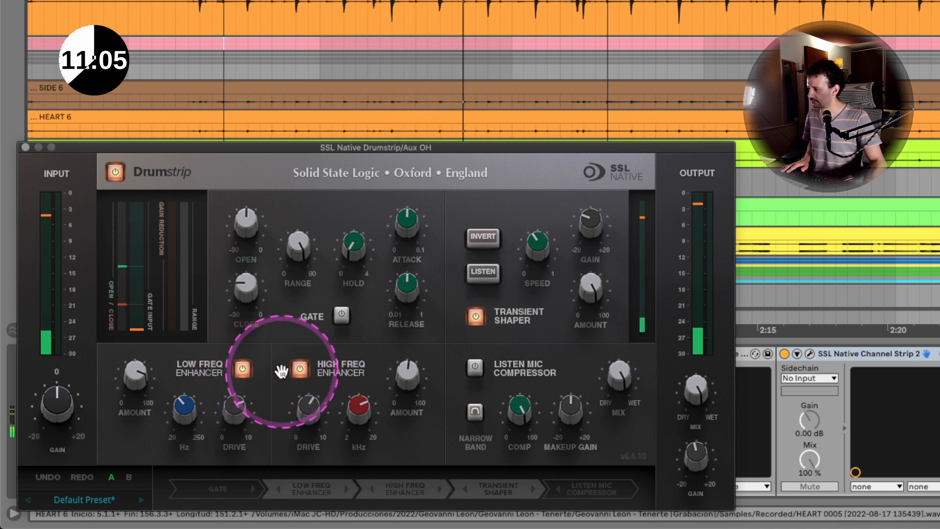
pyautogui.click(299, 368)
pyautogui.click(241, 367)
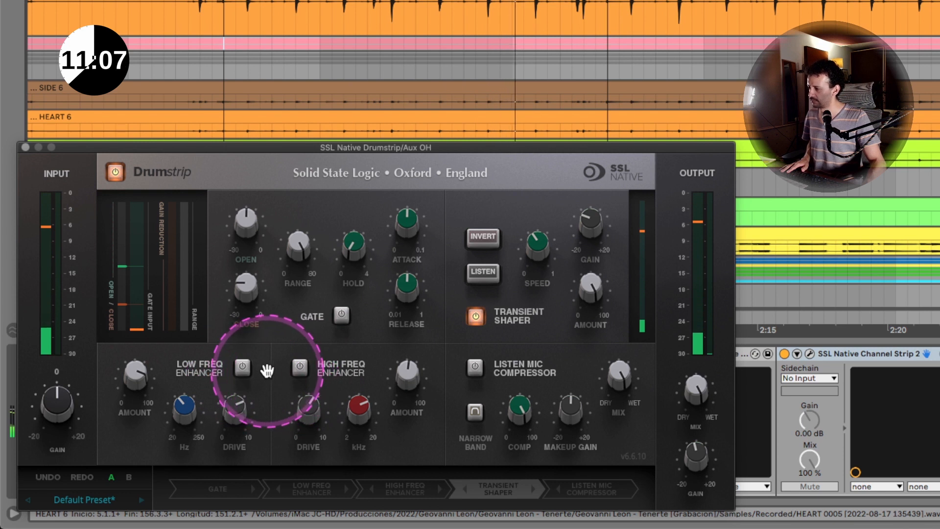
pyautogui.click(242, 368)
pyautogui.click(300, 368)
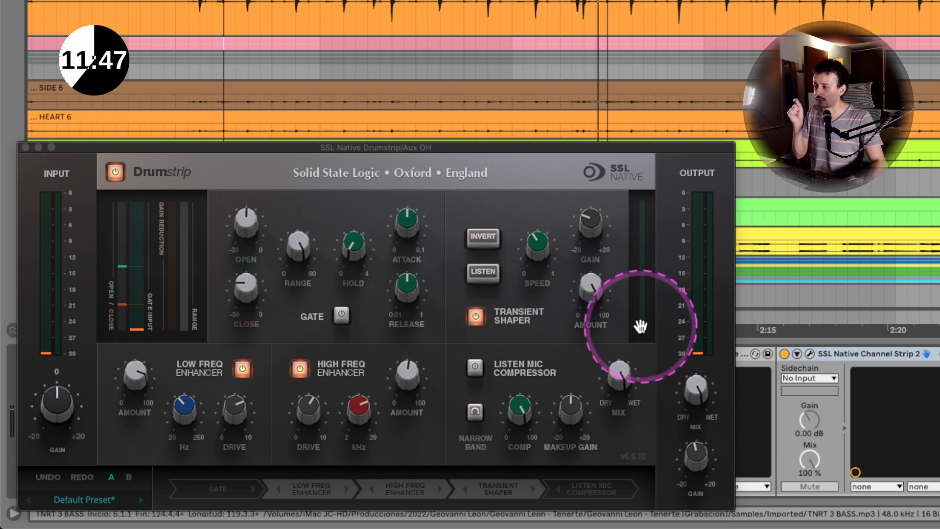
# Audition the Listen Mic Compressor on the overheads with raised makeup gain and Narrow Band on, and restore its original off settings.
pyautogui.click(474, 367)
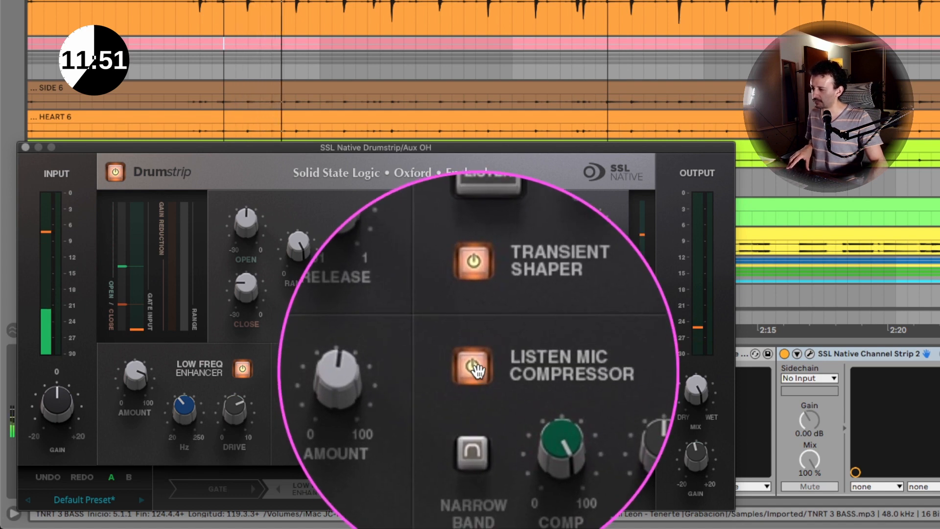
pyautogui.click(475, 368)
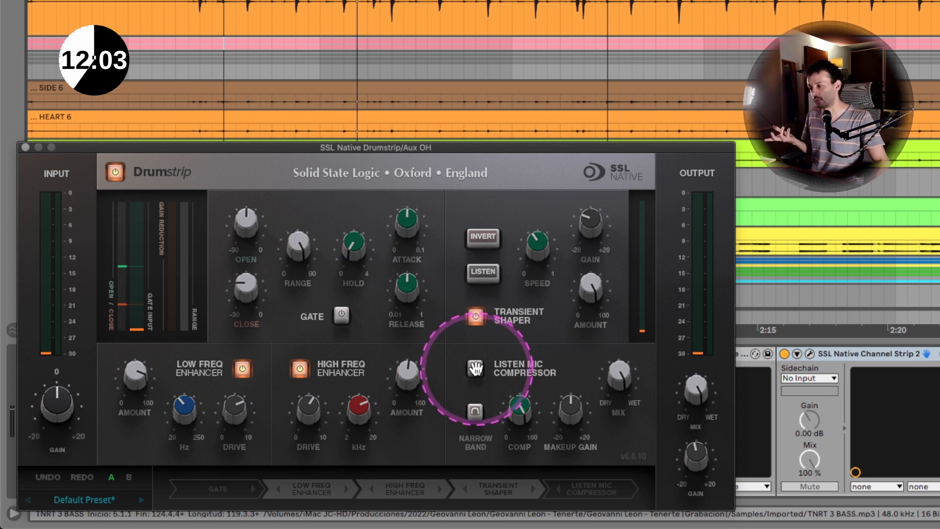
pyautogui.click(475, 367)
pyautogui.moveTo(570, 407); pyautogui.dragTo(571, 370)
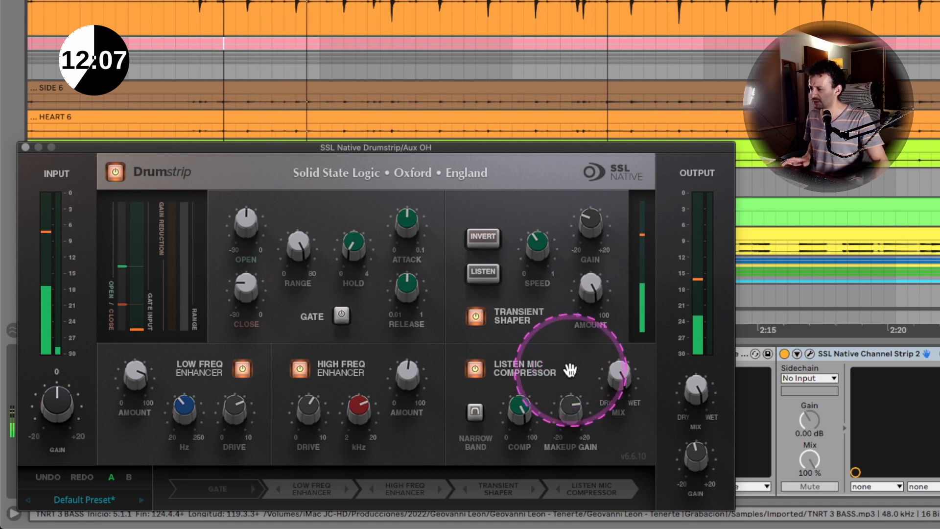
pyautogui.click(476, 414)
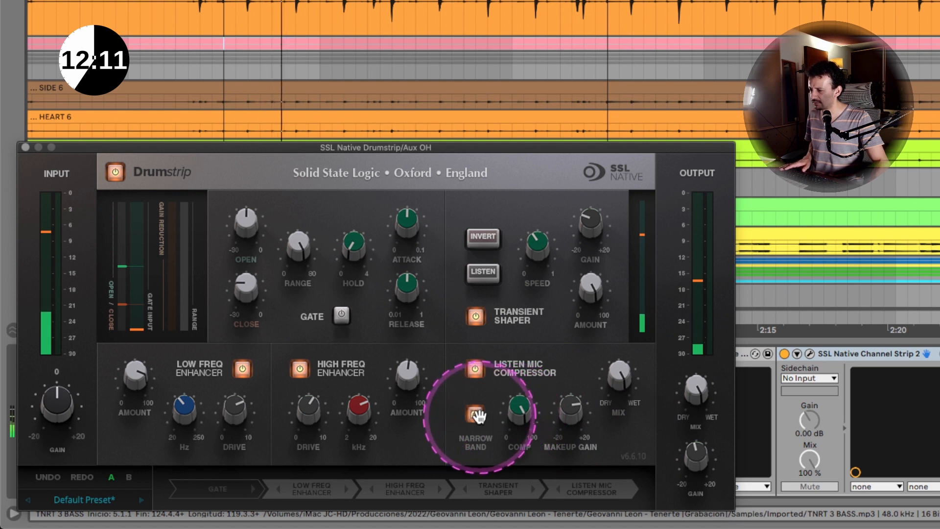
pyautogui.click(476, 414)
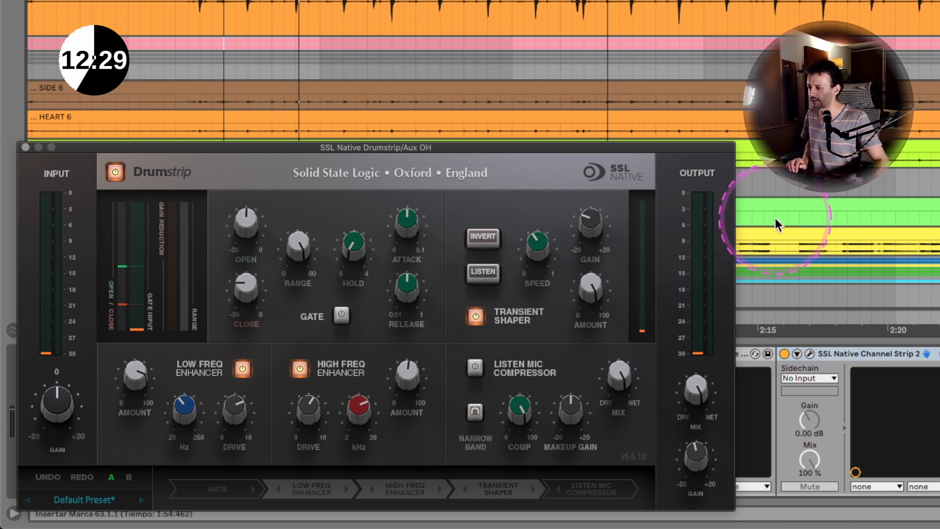
# Switch to the 4-SNARE track and show its Drumstrip and Channel Strip 2 windows.
pyautogui.click(938, 155)
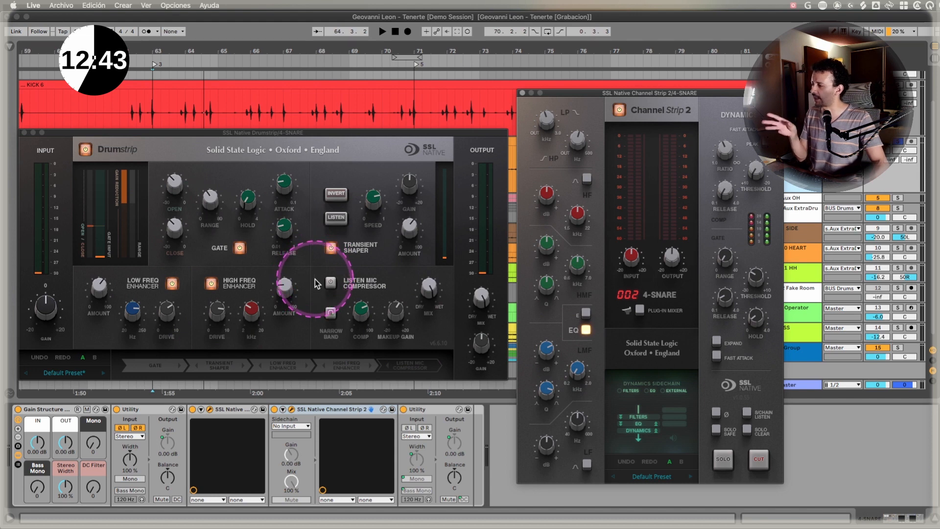
pyautogui.moveTo(132, 314)
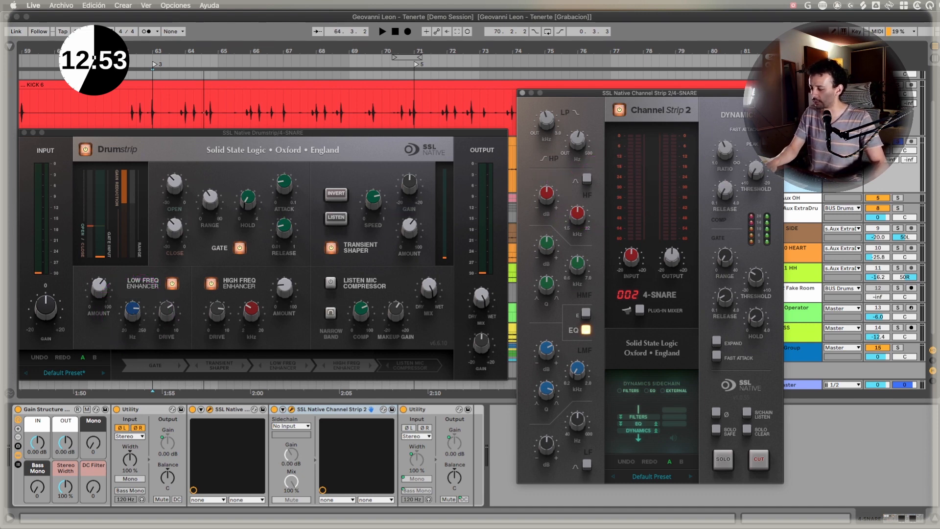
# Bypass the snare's Drumstrip and Channel Strip 2, and re-enable them one after the other during playback to compare the sound.
pyautogui.click(802, 75)
pyautogui.click(619, 109)
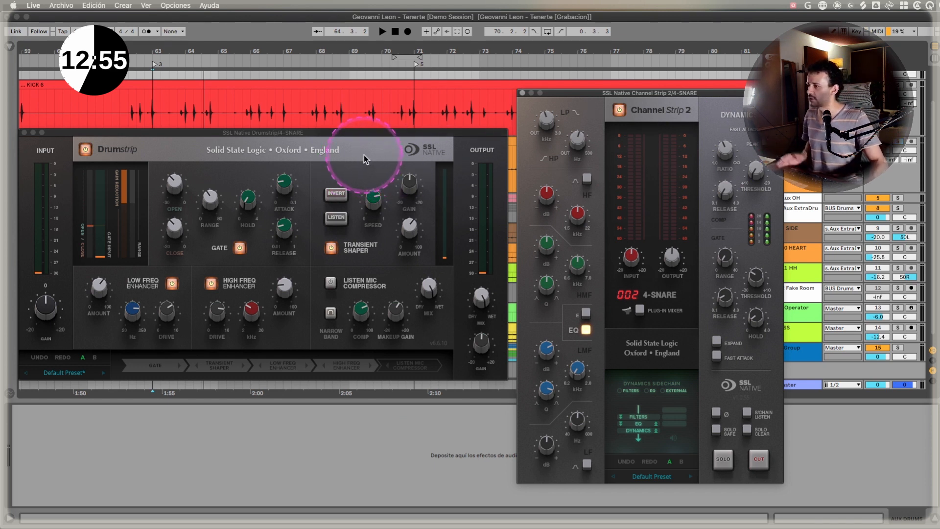
pyautogui.click(86, 151)
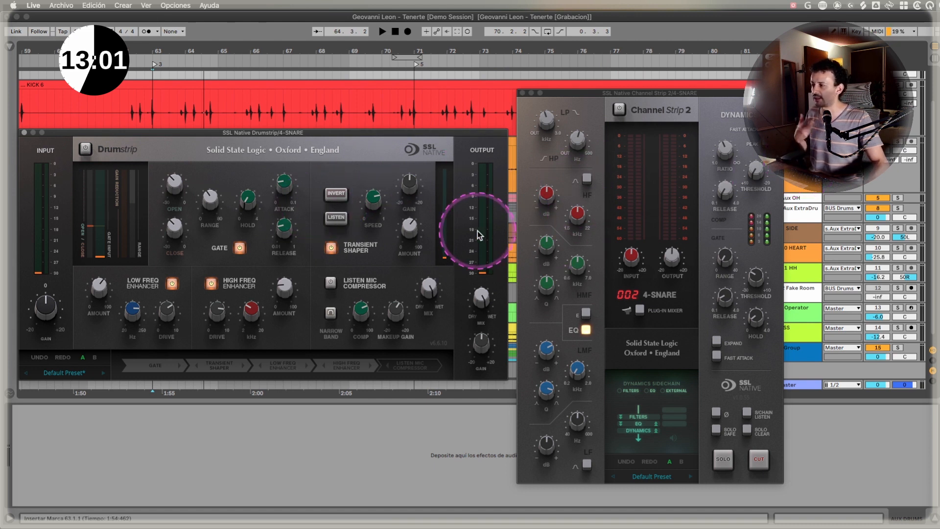
pyautogui.press('space')
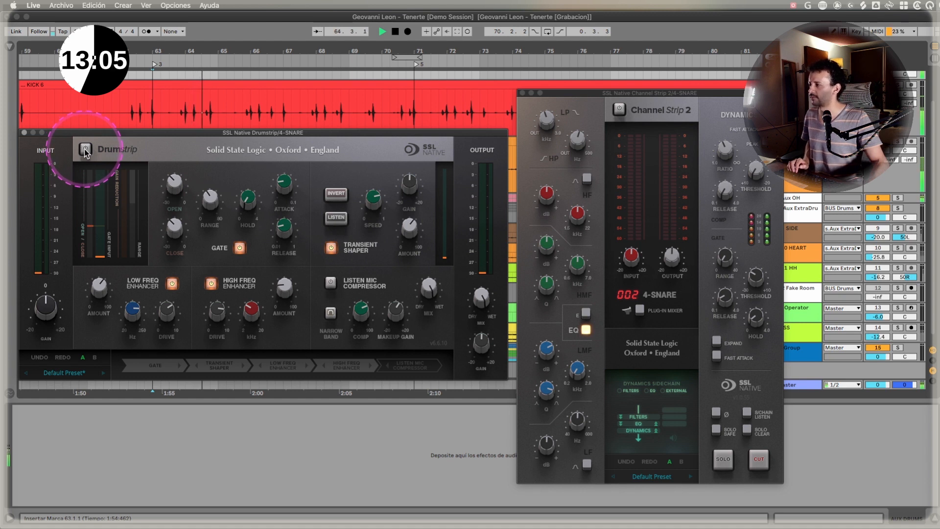
pyautogui.click(85, 150)
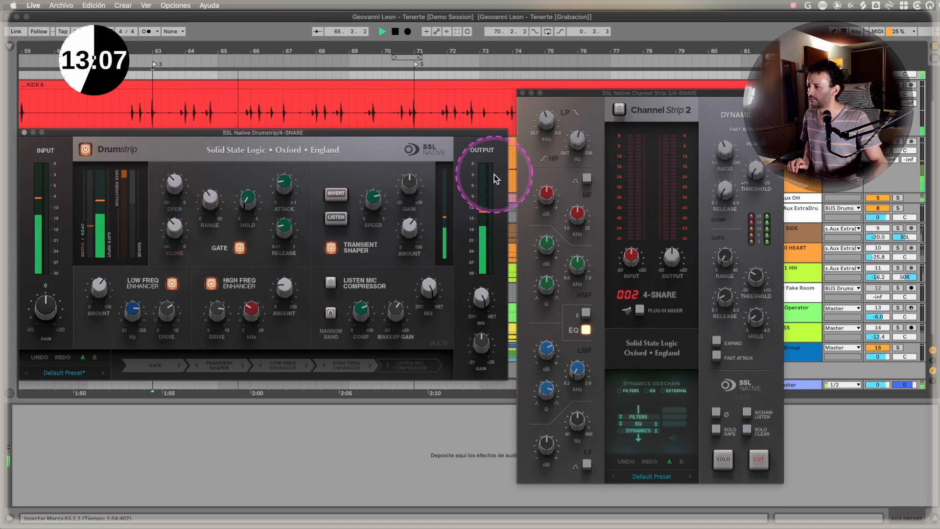
pyautogui.click(619, 110)
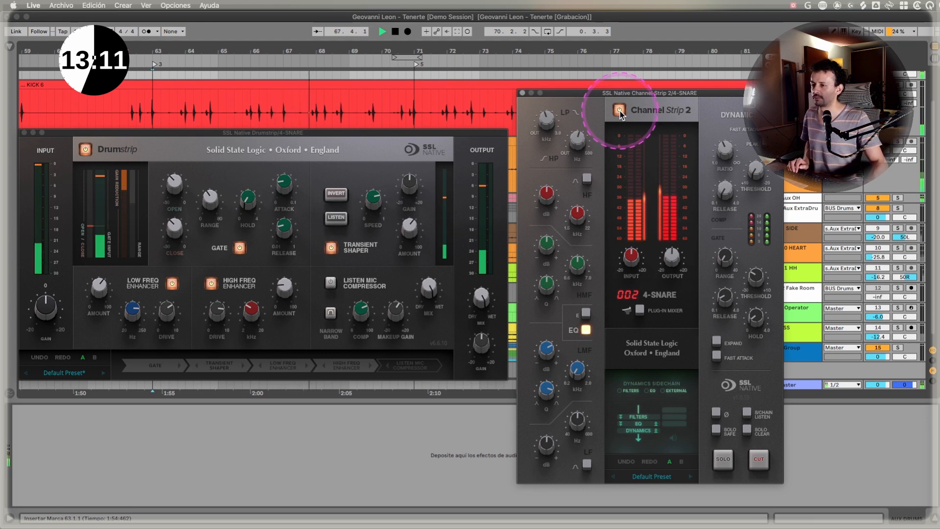
pyautogui.press('space')
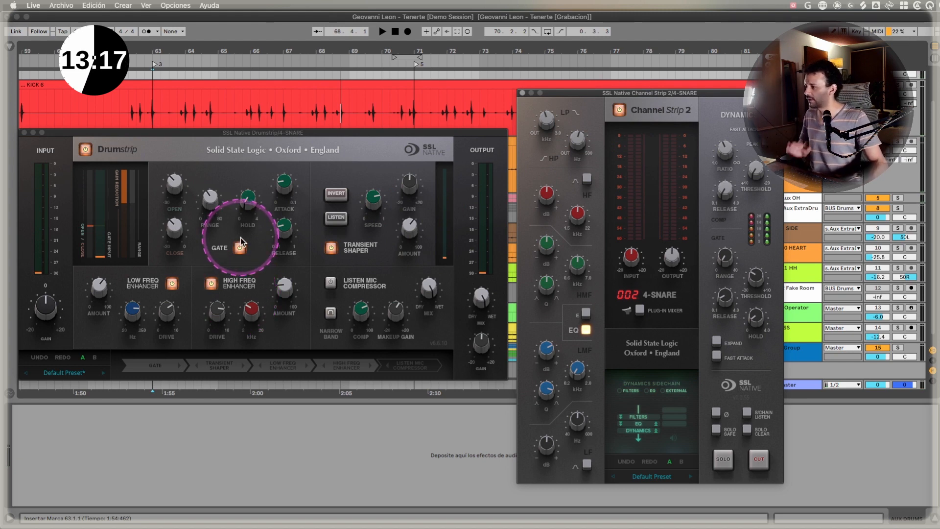
# Examine the snare Drumstrip's gate Release and the High Freq Enhancer's frequency and Amount settings at magnified size.
pyautogui.moveTo(291, 238)
pyautogui.press('ctrl')
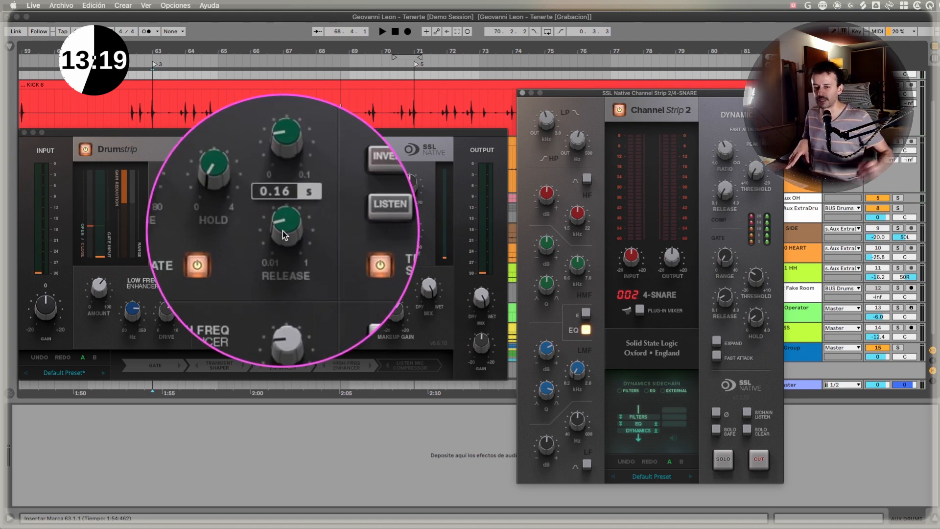
pyautogui.press('ctrl')
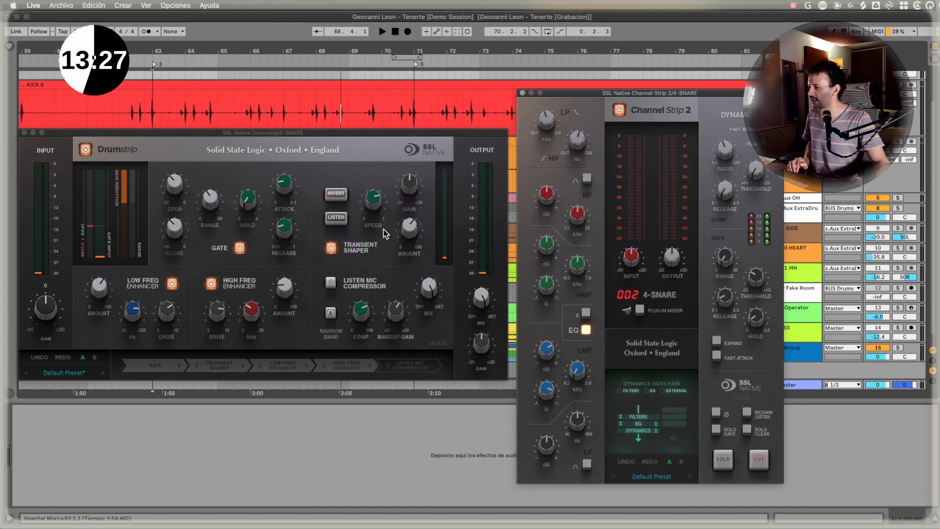
pyautogui.press('ctrl')
pyautogui.moveTo(250, 315)
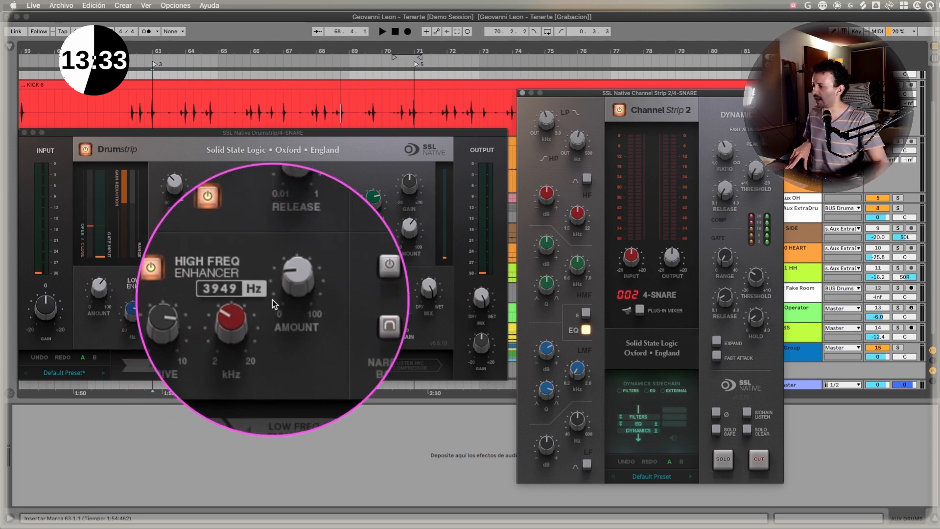
pyautogui.moveTo(288, 289)
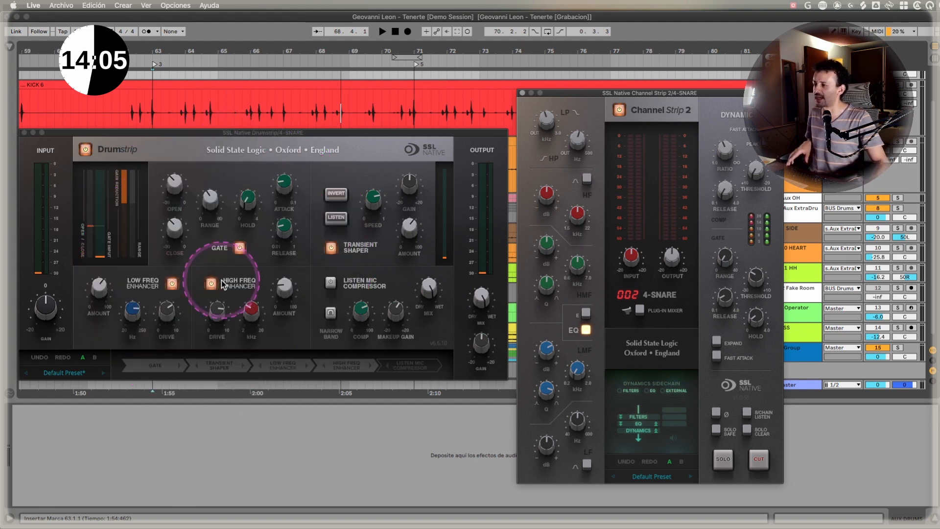
pyautogui.moveTo(575, 380)
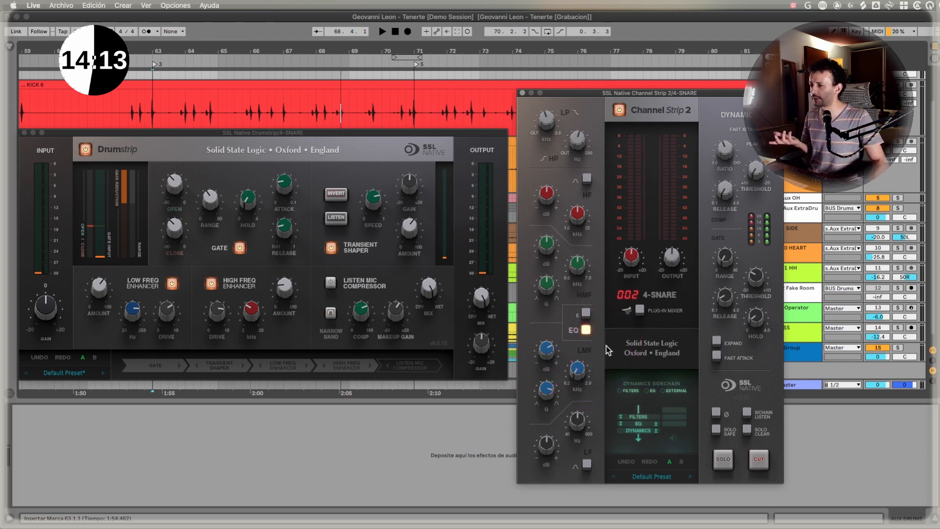
# Hide the plug-in windows and zoom the arrangement to bars 63 to 81 of the SIDE, HEART and HH tracks.
pyautogui.click(800, 210)
pyautogui.press('alt+super+p')
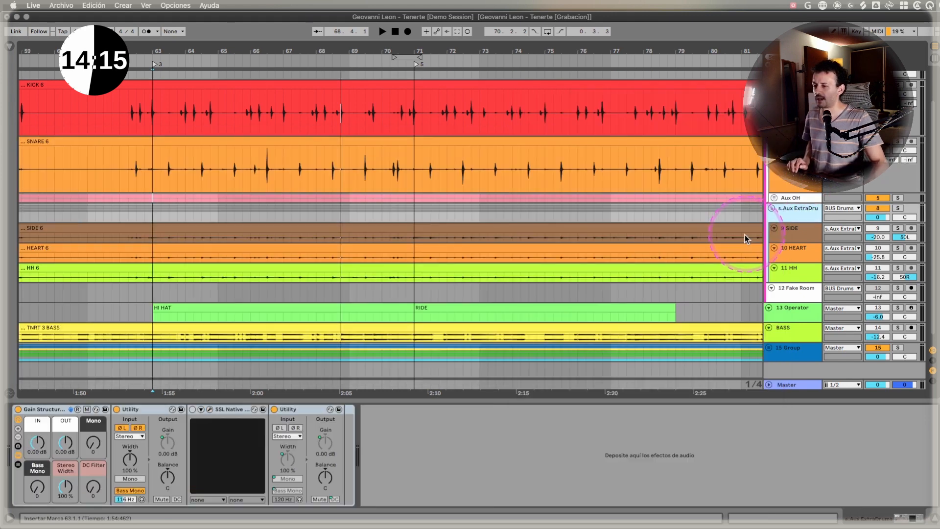
pyautogui.moveTo(754, 224); pyautogui.dragTo(150, 272)
pyautogui.press('z')
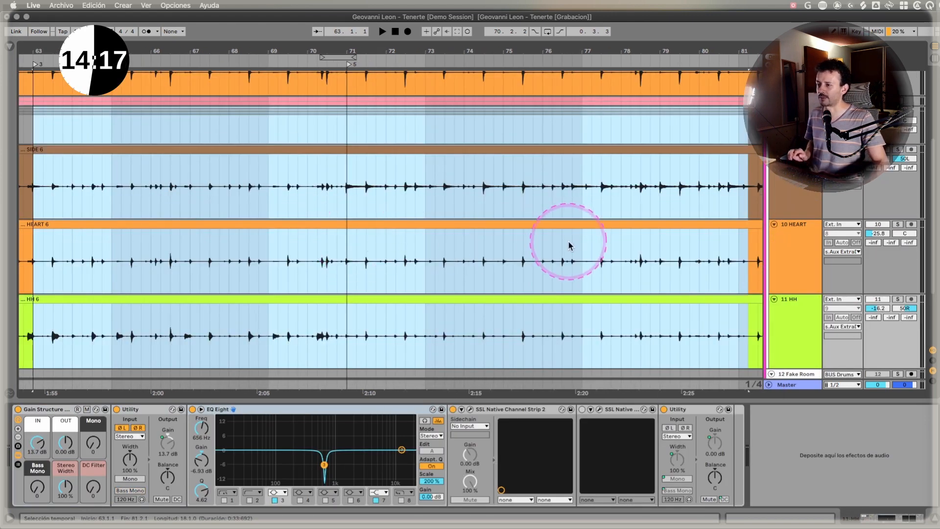
# Solo the Aux ExtraDrums group and play its channels from bar 63.
pyautogui.click(795, 120)
pyautogui.press('s')
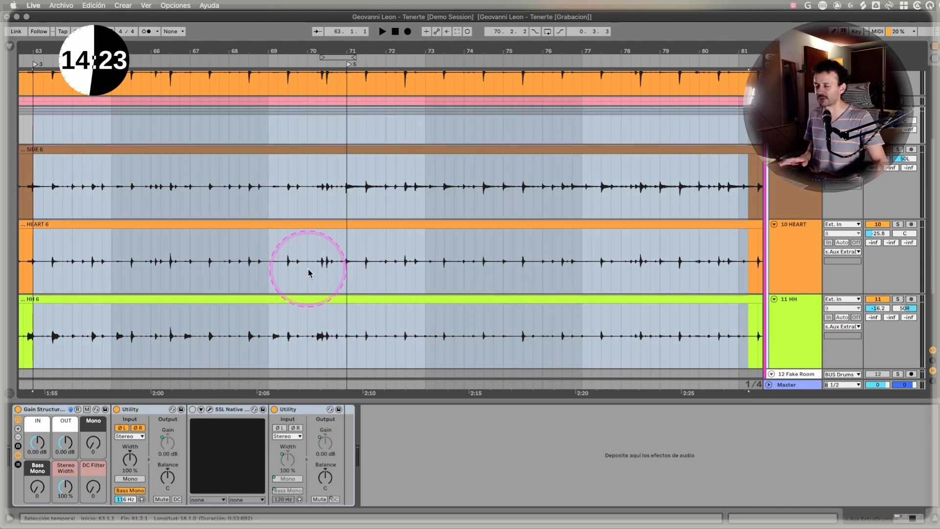
pyautogui.press('space')
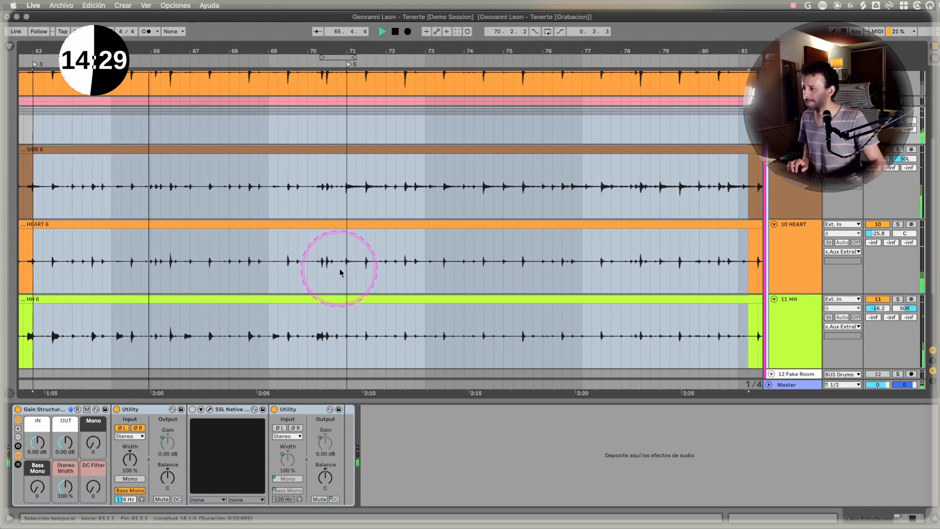
pyautogui.press('space')
# Review the kick, snare, SIDE, HEART and HH waveforms and replay the soloed extra drum channels.
pyautogui.scroll(2, 353, 265)
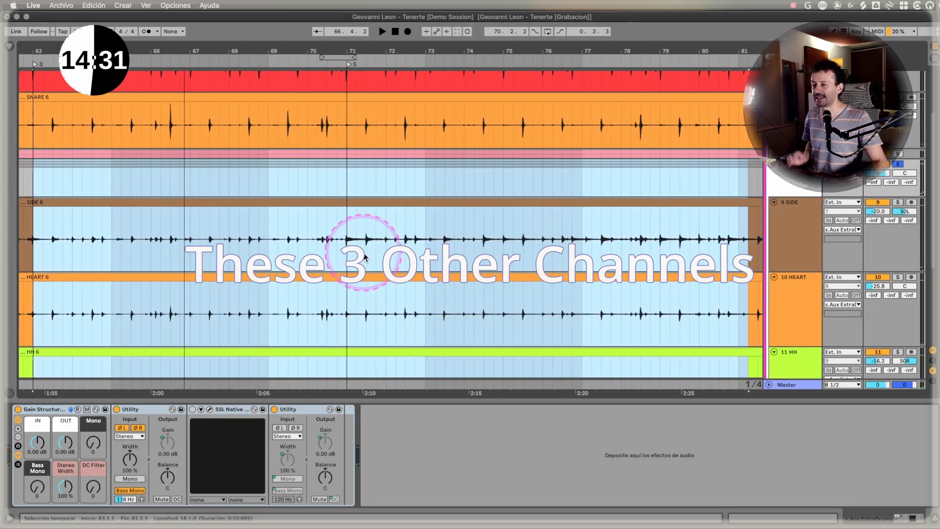
pyautogui.scroll(3, 365, 256)
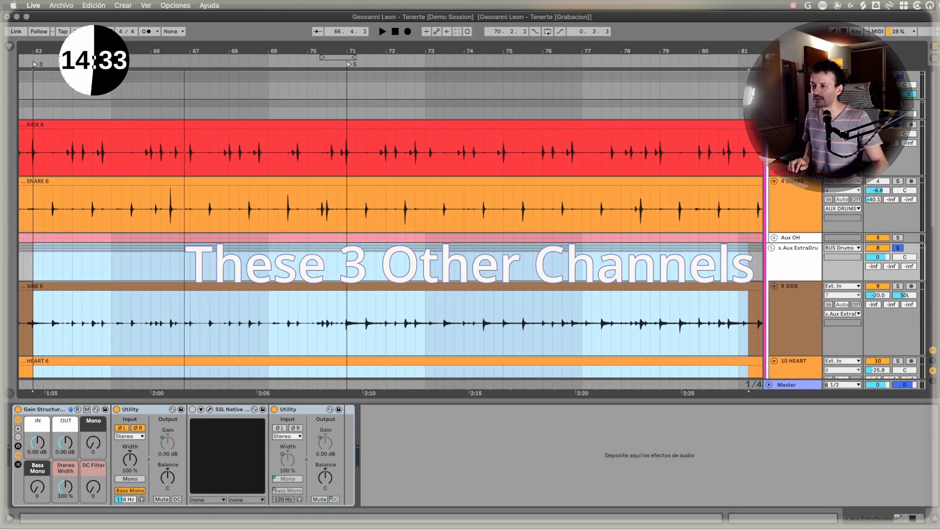
pyautogui.scroll(-5, 546, 205)
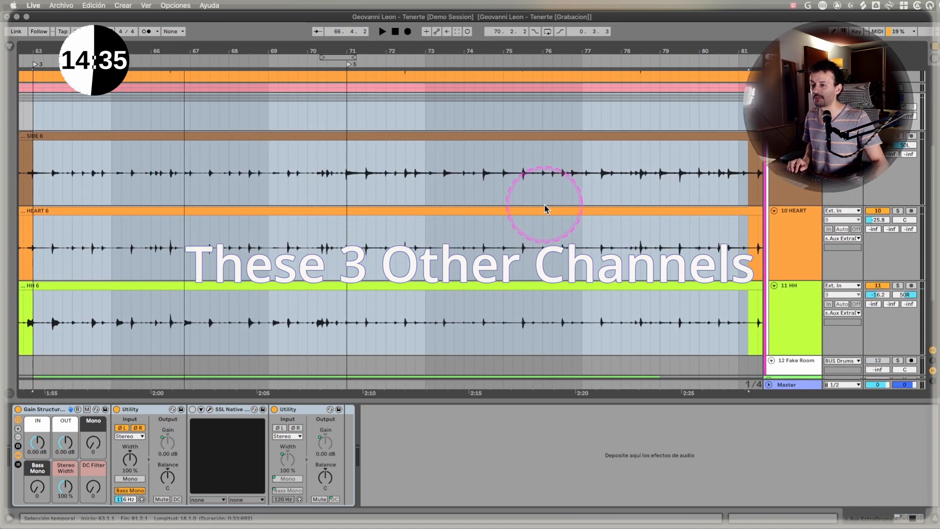
pyautogui.scroll(4, 544, 205)
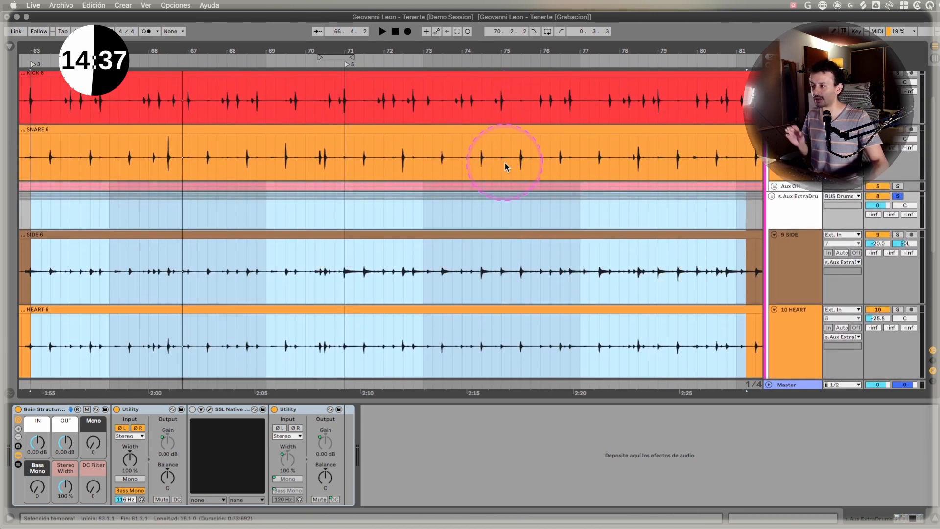
pyautogui.scroll(-4, 457, 147)
pyautogui.scroll(1, 456, 149)
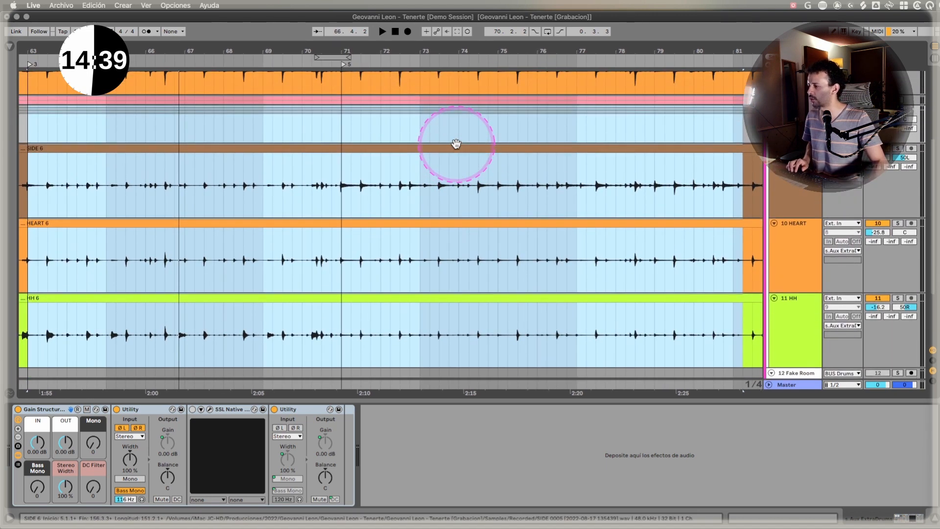
pyautogui.press('space')
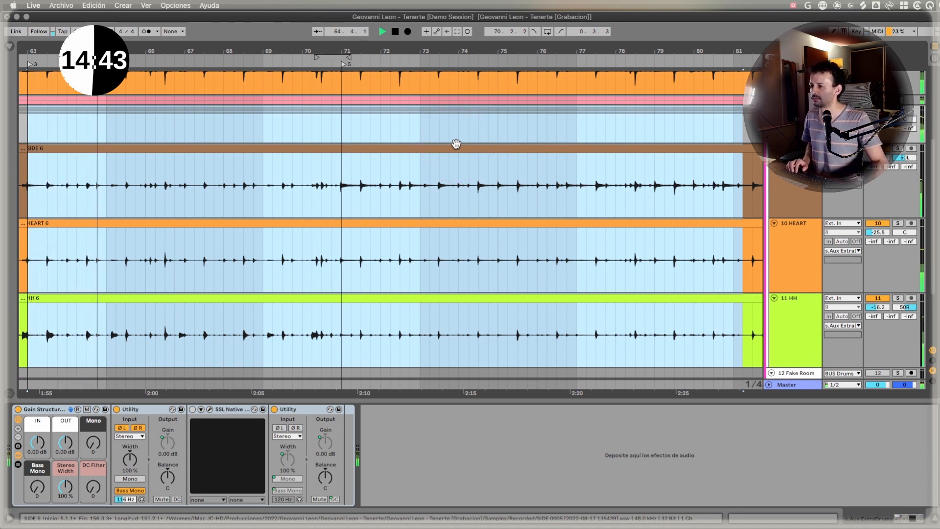
pyautogui.scroll(-1, 456, 144)
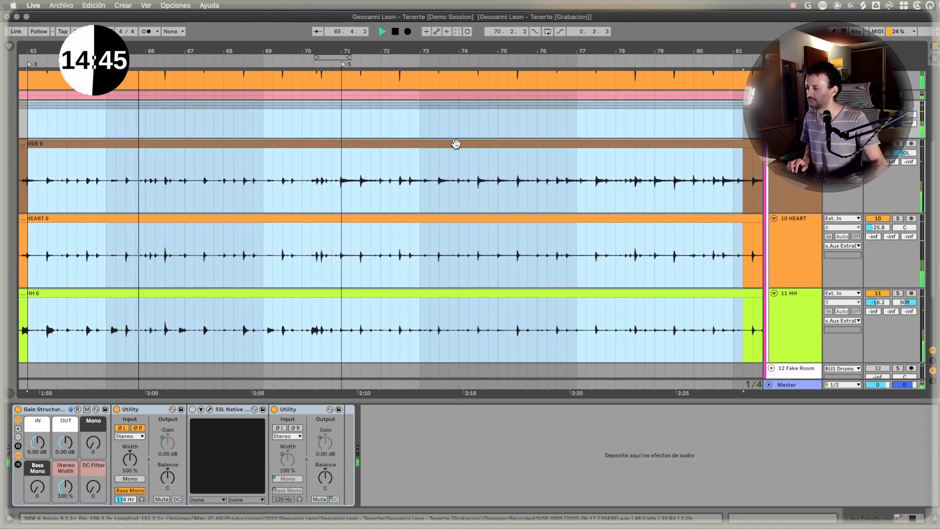
pyautogui.scroll(5, 456, 144)
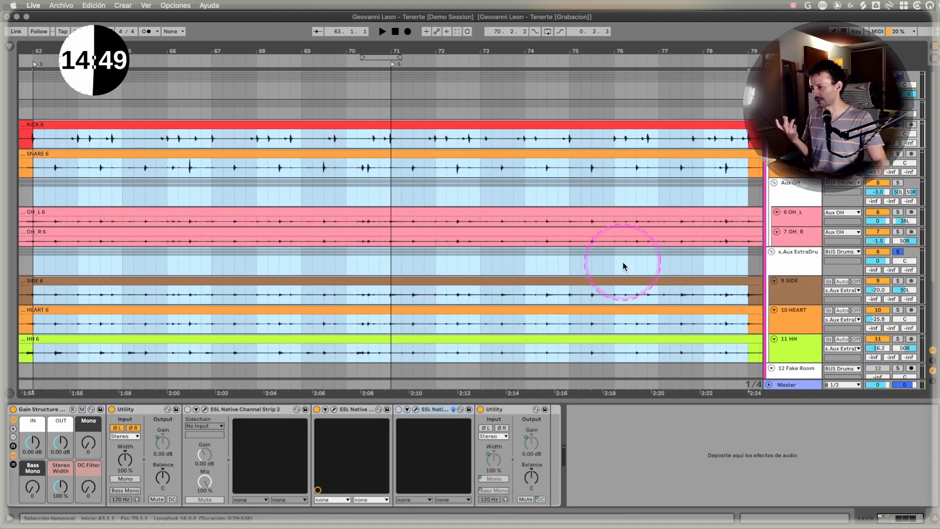
# Open the Channel Strip 2 windows of the 9 SIDE and 11 HH tracks and place them apart.
pyautogui.click(791, 264)
pyautogui.click(793, 296)
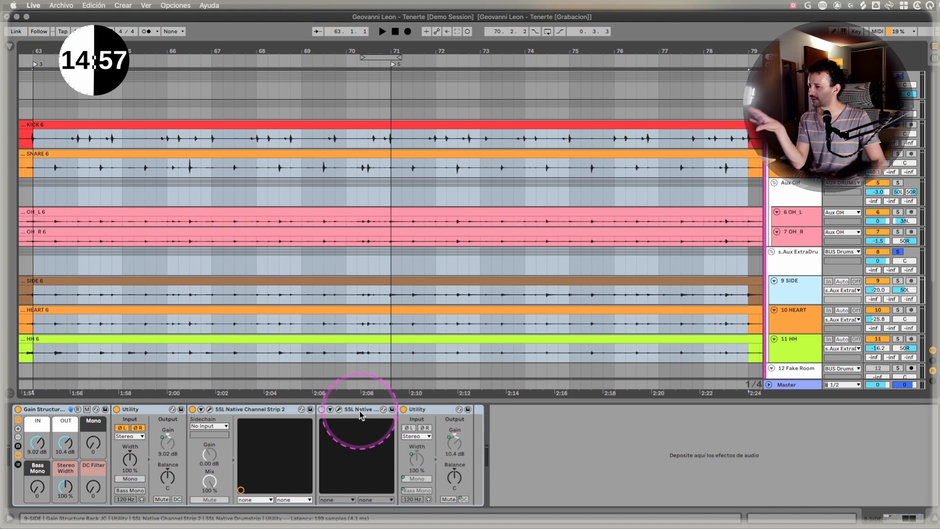
pyautogui.click(210, 409)
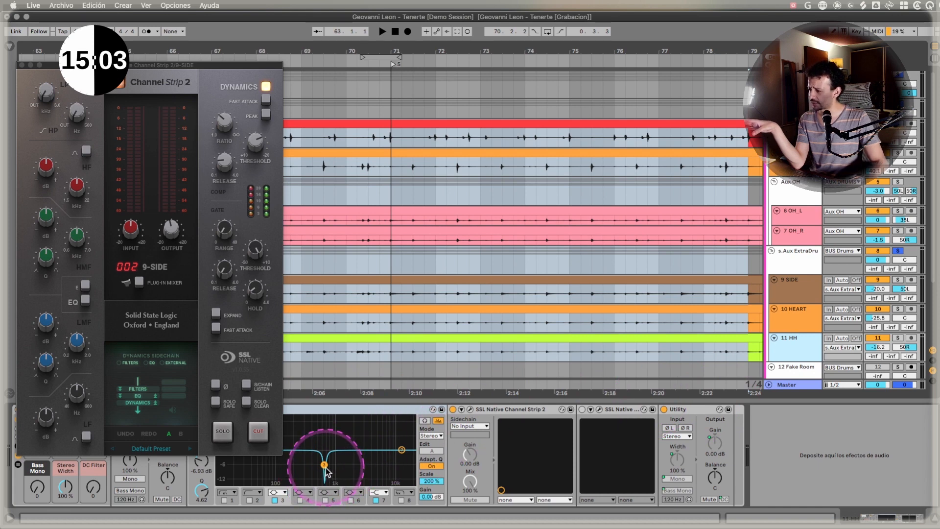
pyautogui.click(469, 409)
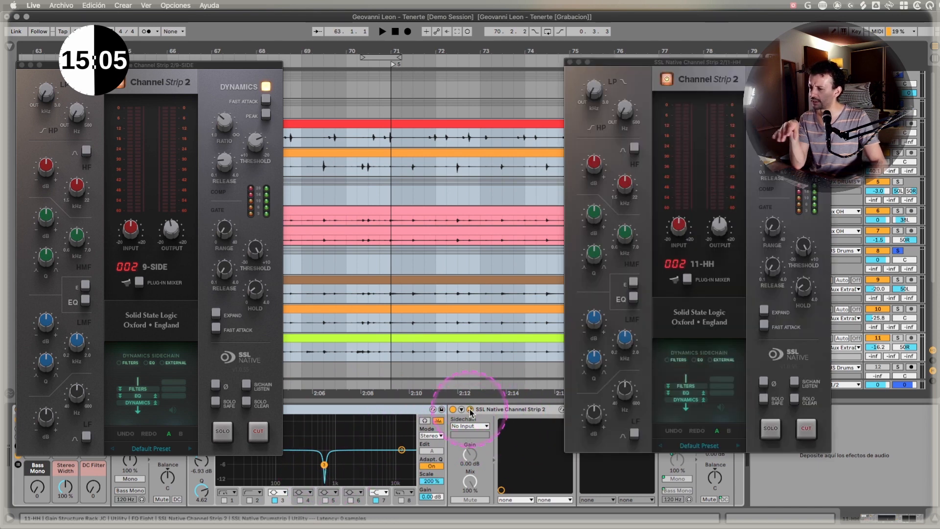
pyautogui.moveTo(667, 60); pyautogui.dragTo(719, 64)
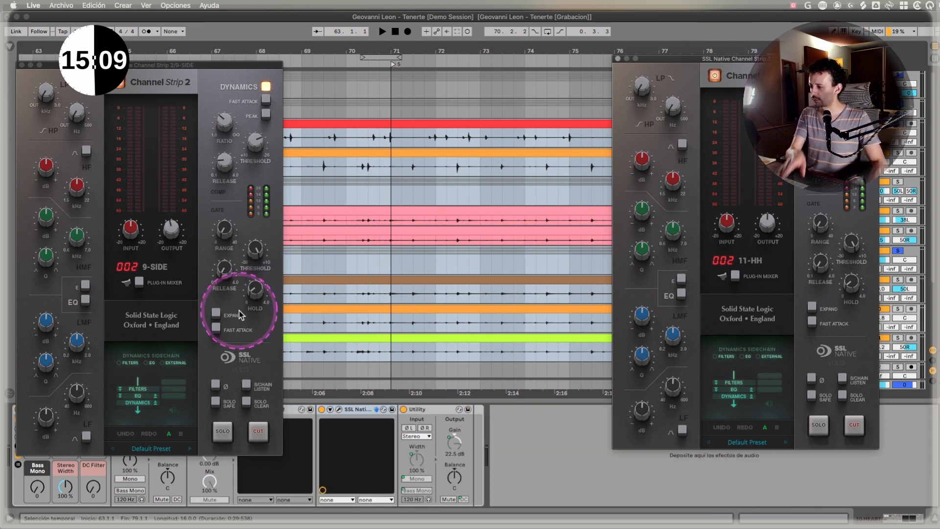
# Open the 10 HEART track's Drumstrip window and arrange it between the SIDE and HH Channel Strip 2 windows.
pyautogui.click(338, 409)
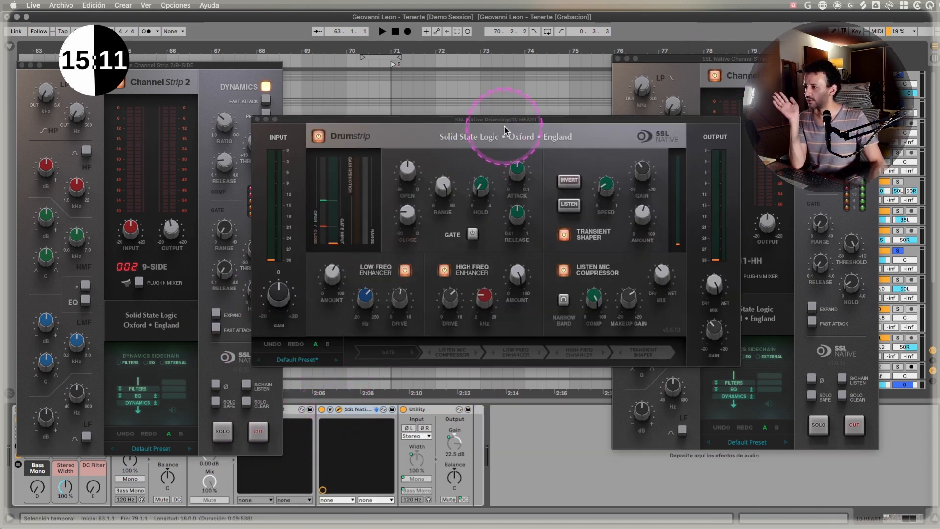
pyautogui.moveTo(504, 120); pyautogui.dragTo(480, 123)
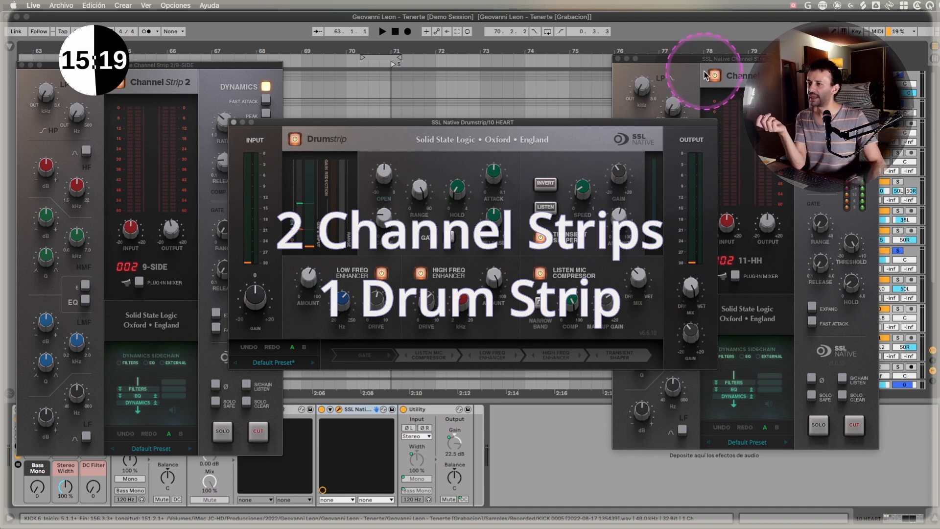
pyautogui.moveTo(705, 59); pyautogui.dragTo(709, 58)
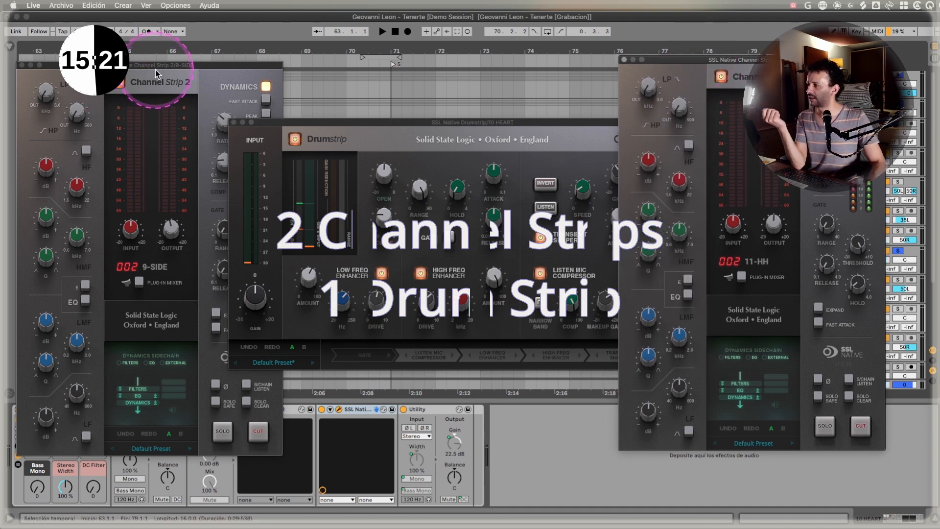
pyautogui.moveTo(156, 65); pyautogui.dragTo(151, 57)
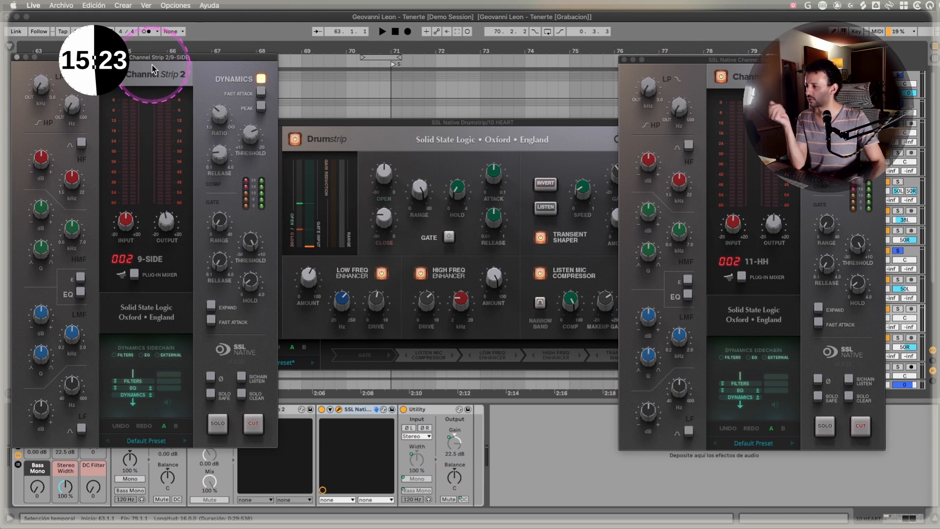
# Bypass the HH Channel Strip 2 and the HEART Drumstrip, and re-enable each in turn during playback to compare.
pyautogui.click(721, 77)
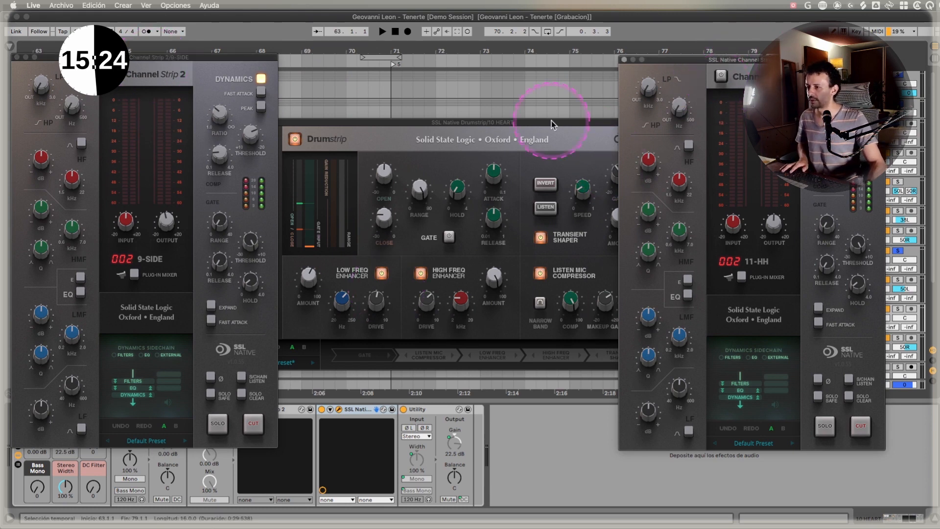
pyautogui.click(296, 139)
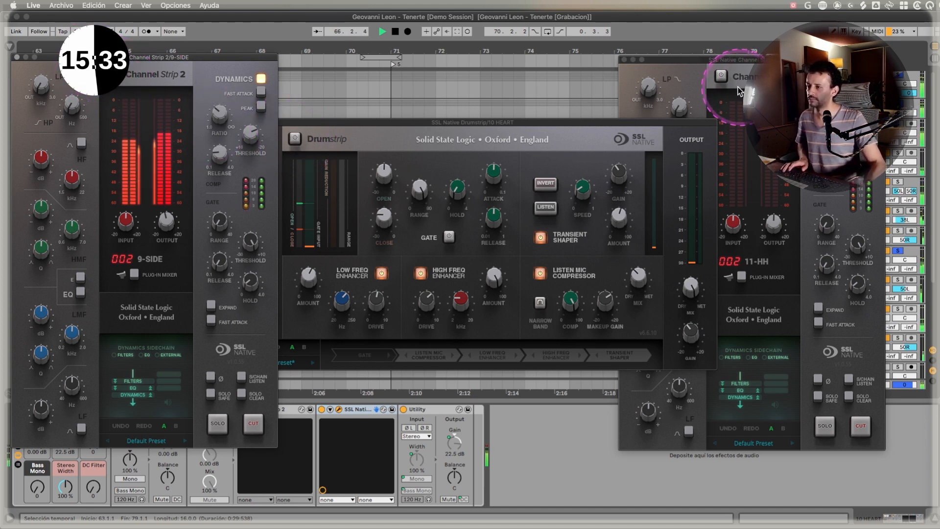
pyautogui.click(717, 77)
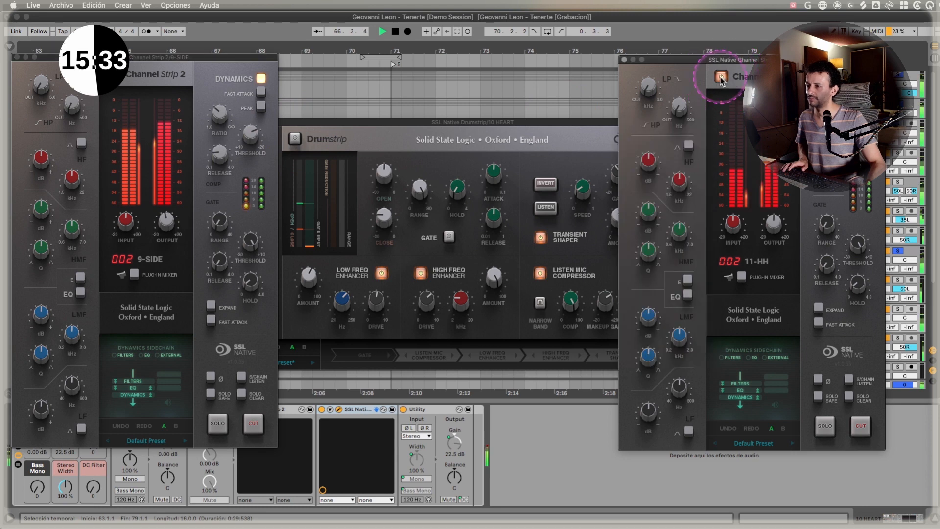
pyautogui.click(295, 140)
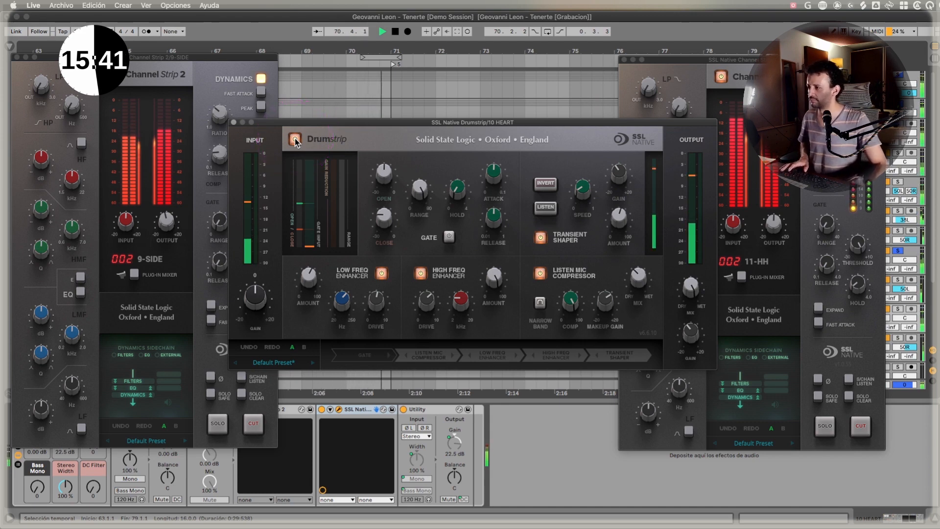
# Stop playback, bring the HEART Drumstrip window to the front and examine its Listen Mic Compressor mix control up close.
pyautogui.press('space')
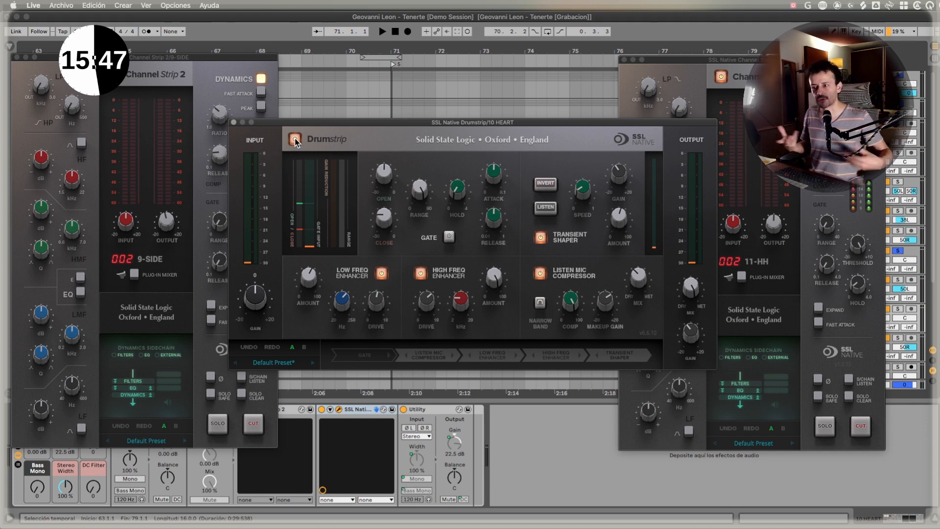
pyautogui.click(818, 175)
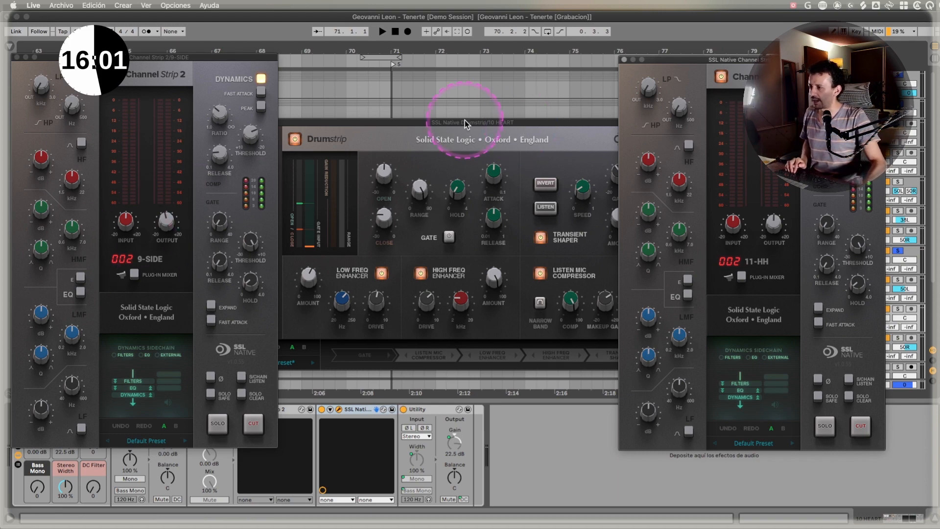
pyautogui.moveTo(465, 123); pyautogui.dragTo(459, 111)
pyautogui.moveTo(488, 267)
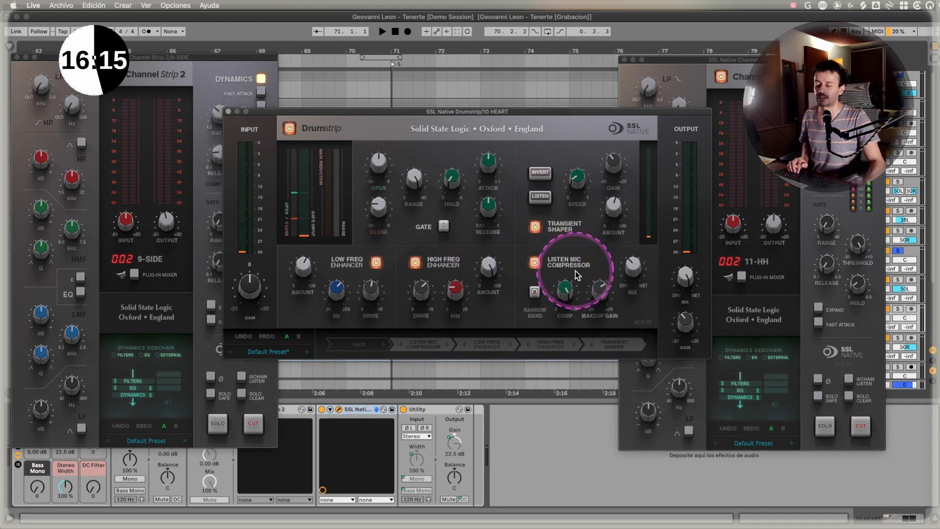
pyautogui.moveTo(627, 273)
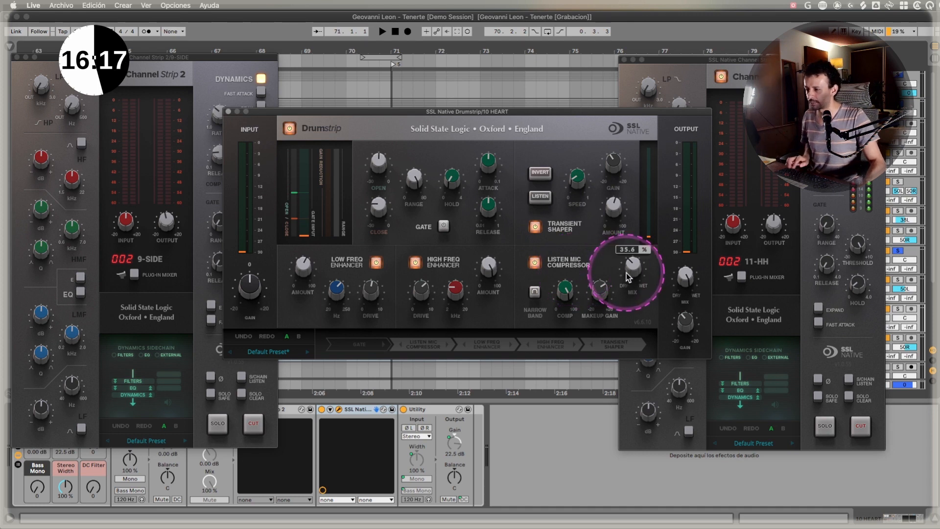
pyautogui.hotkey('ctrl', 'alt', 'm')
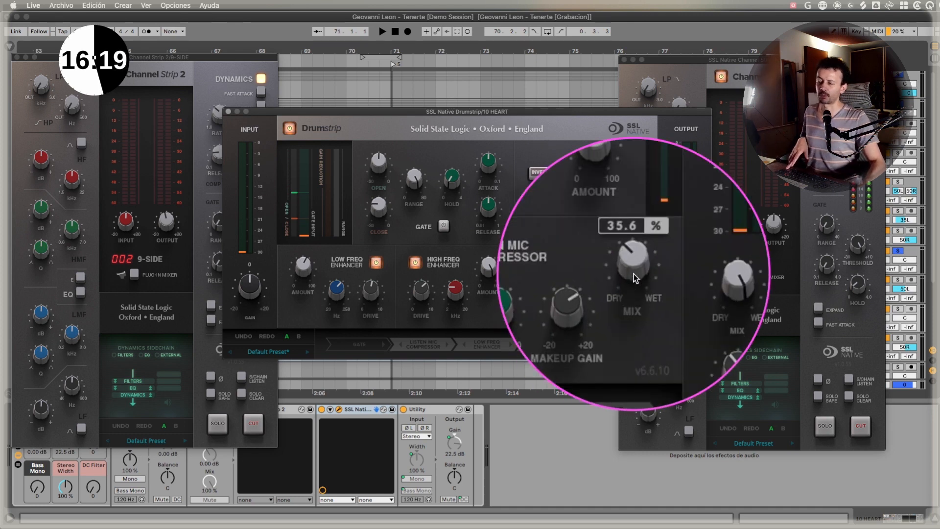
pyautogui.hotkey('ctrl', 'alt', 'm')
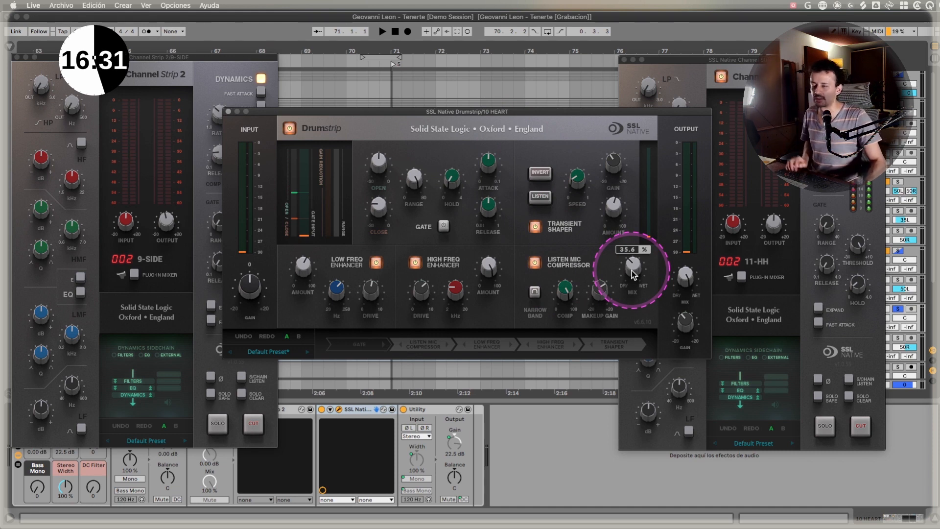
# Play the session while sweeping the HEART Drumstrip's Listen Mic Compressor mix down to 0% and back up, and stop playback.
pyautogui.press('space')
pyautogui.moveTo(633, 268); pyautogui.dragTo(632, 267)
pyautogui.moveTo(617, 383); pyautogui.dragTo(617, 418)
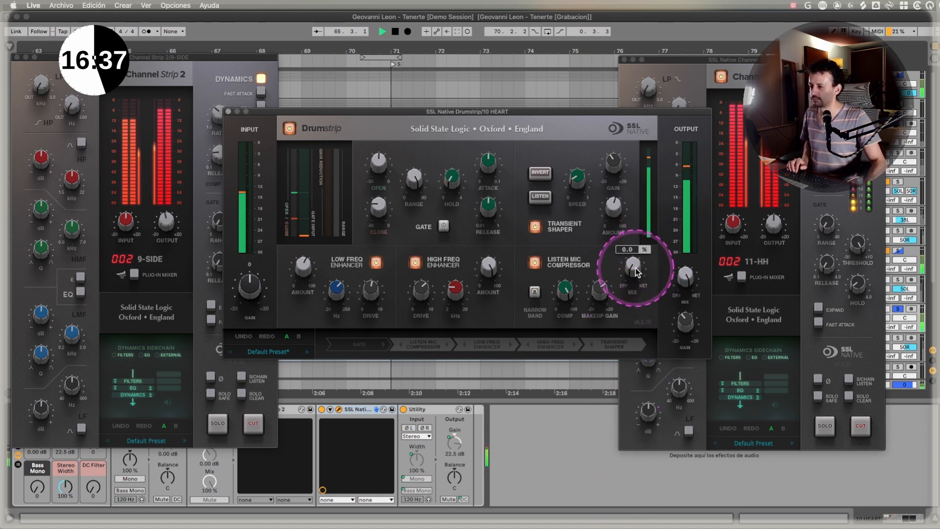
pyautogui.moveTo(636, 269); pyautogui.dragTo(640, 231)
pyautogui.press('space')
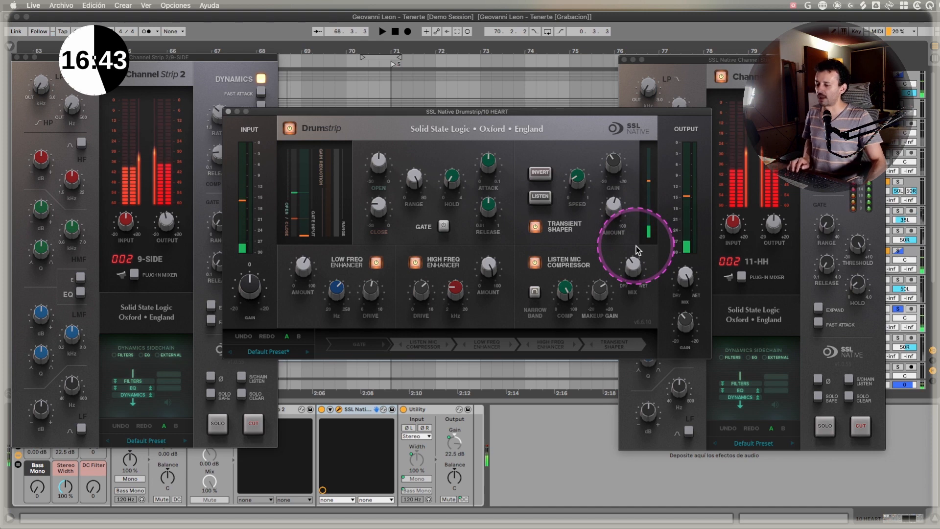
# Select the BUS Drums track and, during playback, sweep the HEART Listen Mic Compressor mix from 0% to 100% and back down.
pyautogui.press('Down')
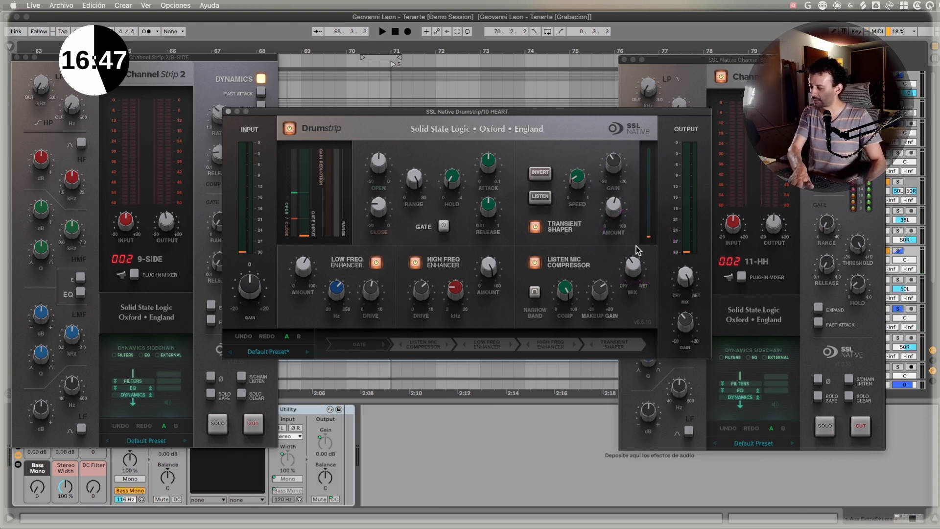
pyautogui.press('Down')
pyautogui.moveTo(638, 250); pyautogui.dragTo(644, 223)
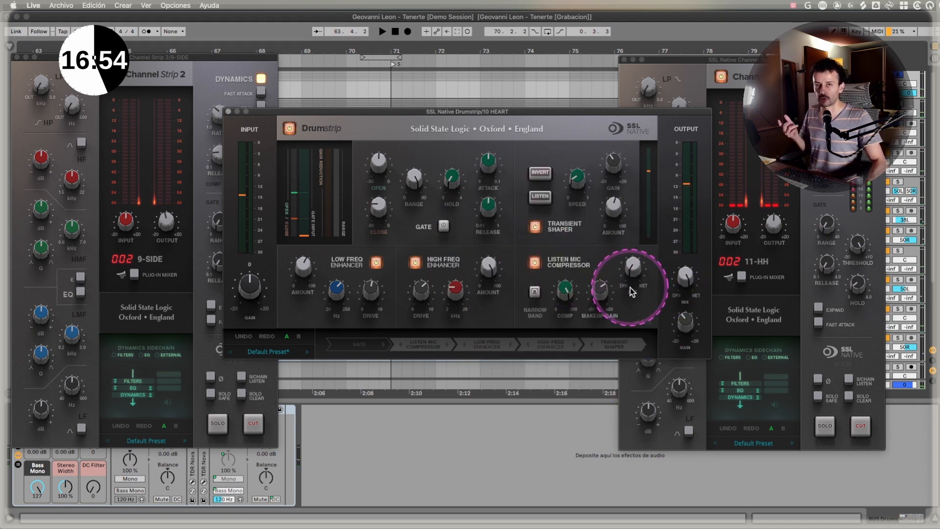
pyautogui.click(636, 273)
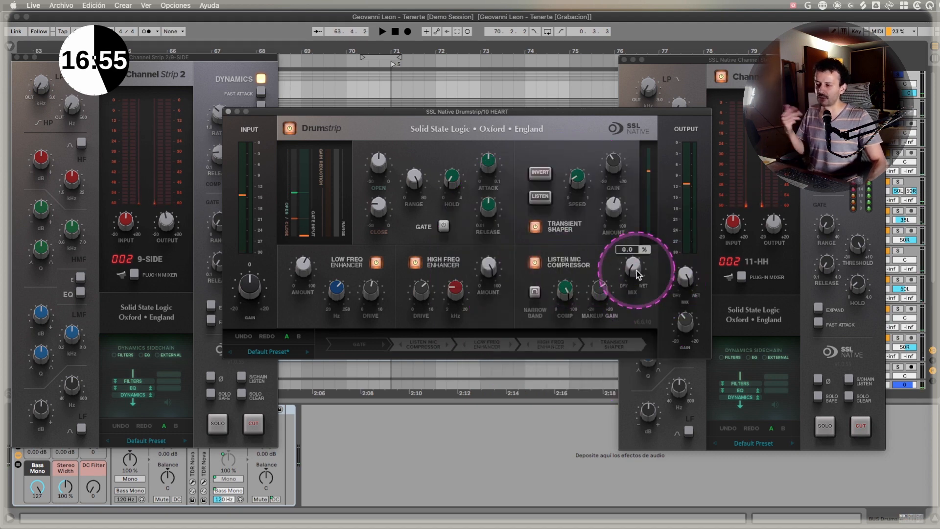
pyautogui.press('space')
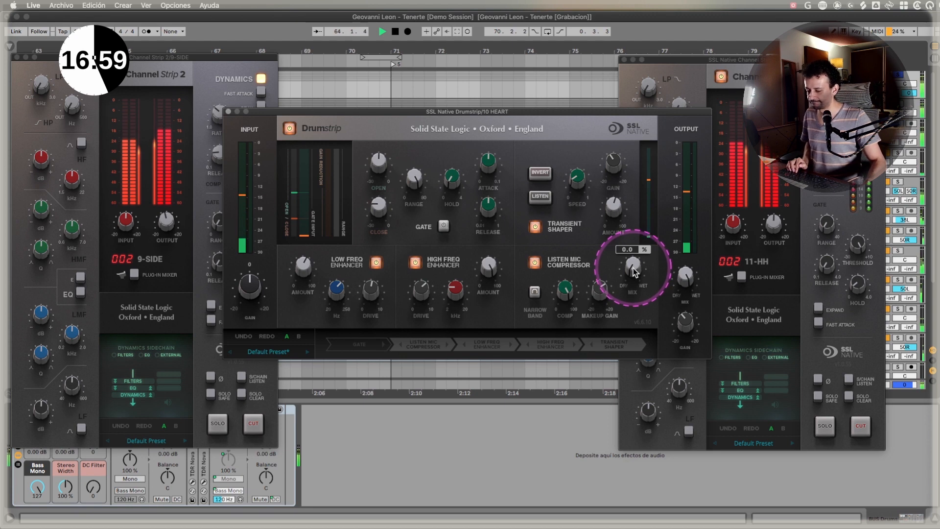
pyautogui.moveTo(632, 270); pyautogui.dragTo(629, 30)
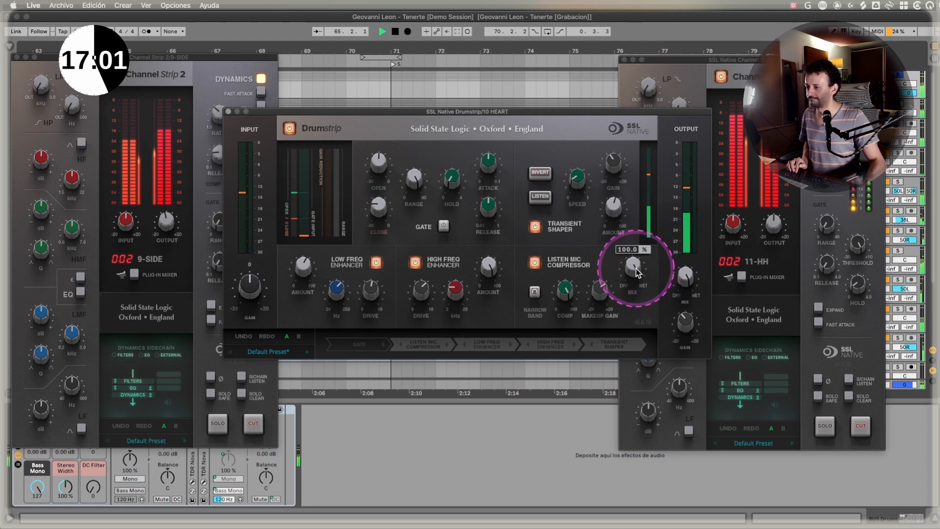
pyautogui.moveTo(636, 268); pyautogui.dragTo(633, 309)
pyautogui.moveTo(636, 349); pyautogui.dragTo(637, 344)
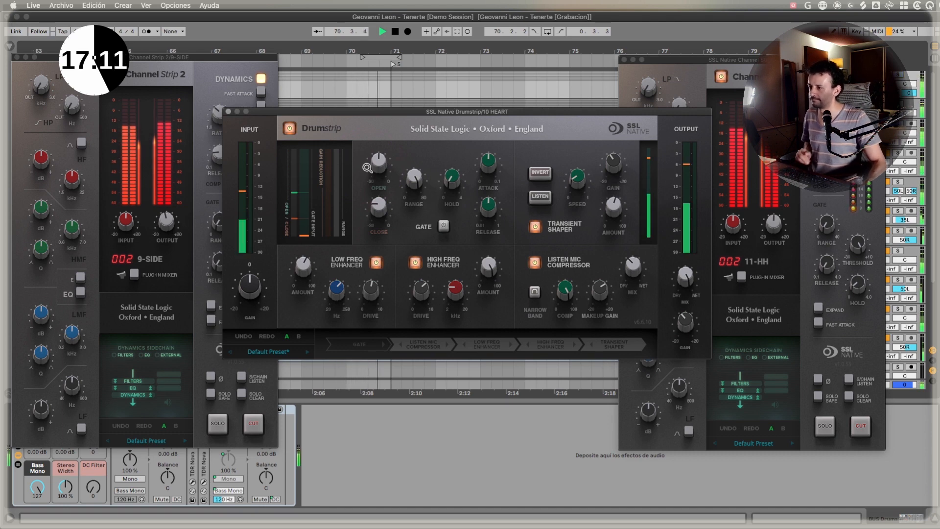
# Close the HEART Drumstrip window and the Channel Strip 2 windows of the SIDE and HH tracks.
pyautogui.click(228, 111)
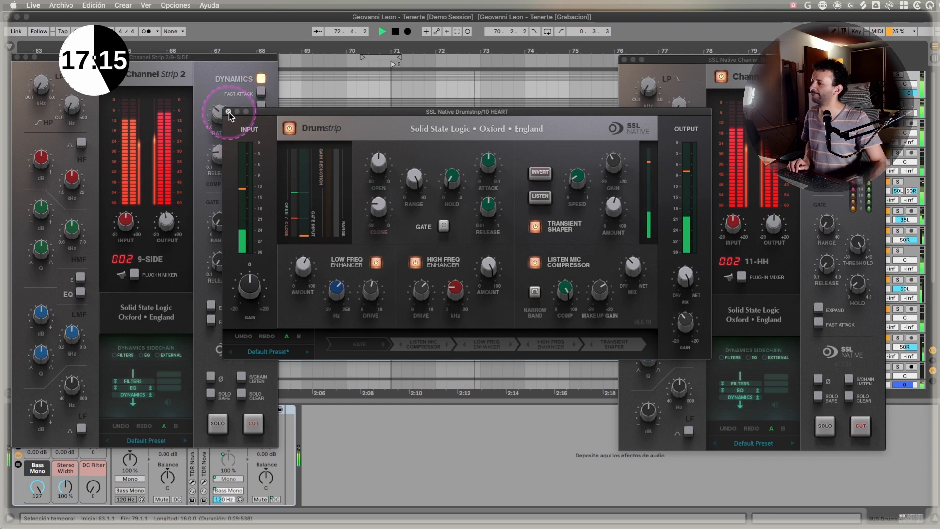
pyautogui.click(41, 74)
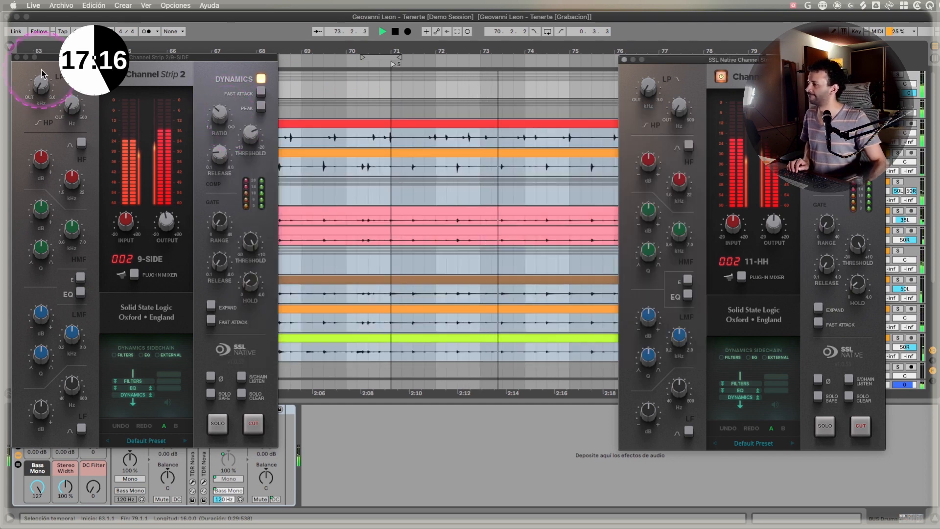
pyautogui.click(17, 57)
pyautogui.click(624, 59)
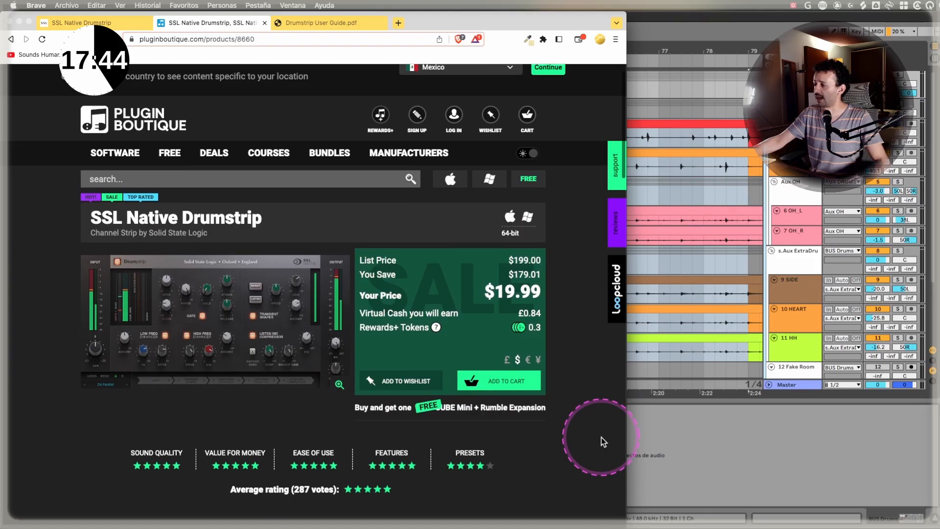
# Switch to the Brave browser and review the SSL Native Drumstrip price and ratings on the Plugin Boutique product page.
pyautogui.scroll(-1, 602, 439)
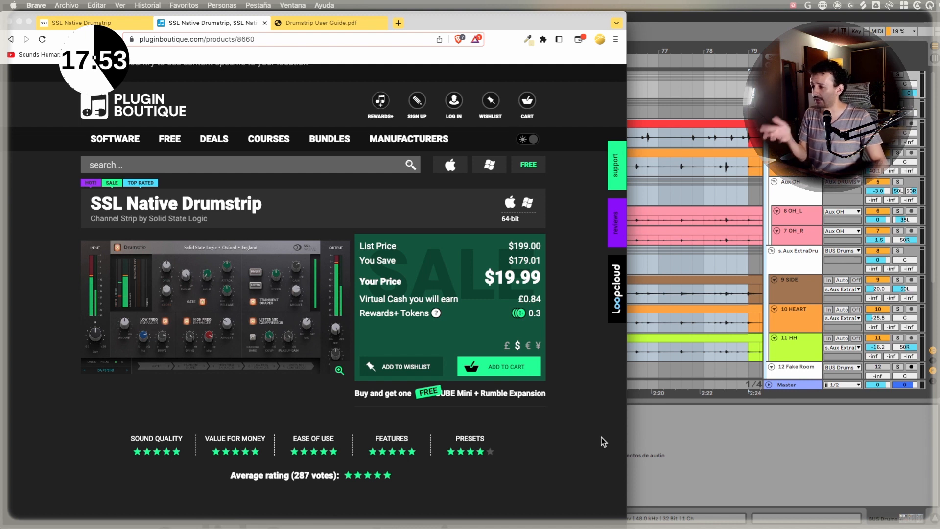
pyautogui.click(515, 286)
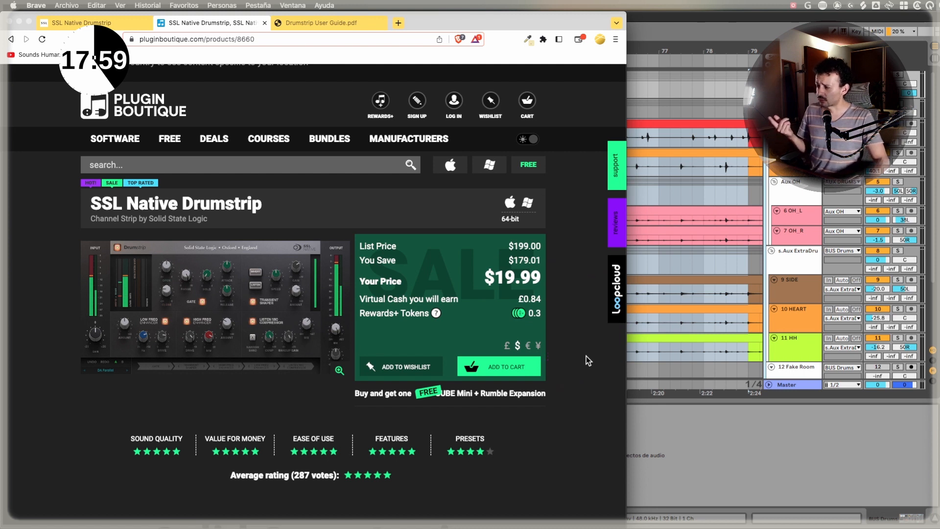
pyautogui.scroll(-1, 588, 361)
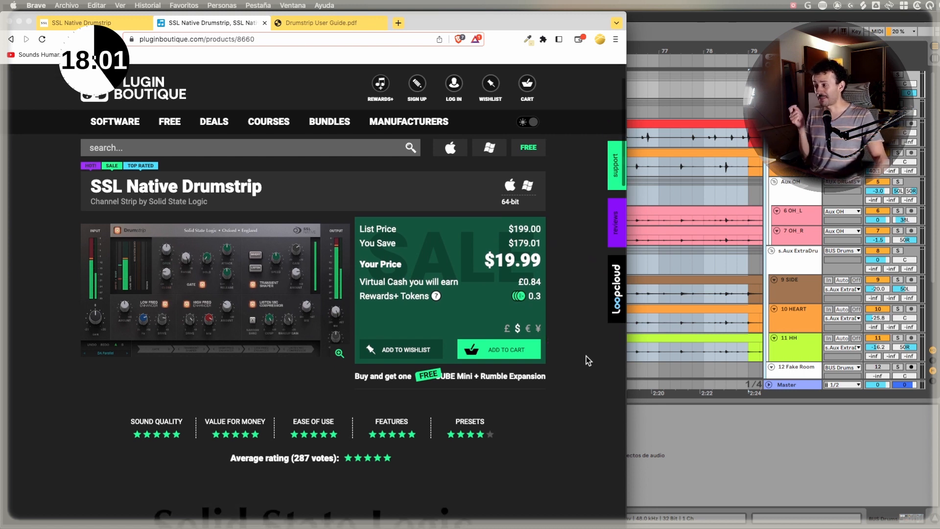